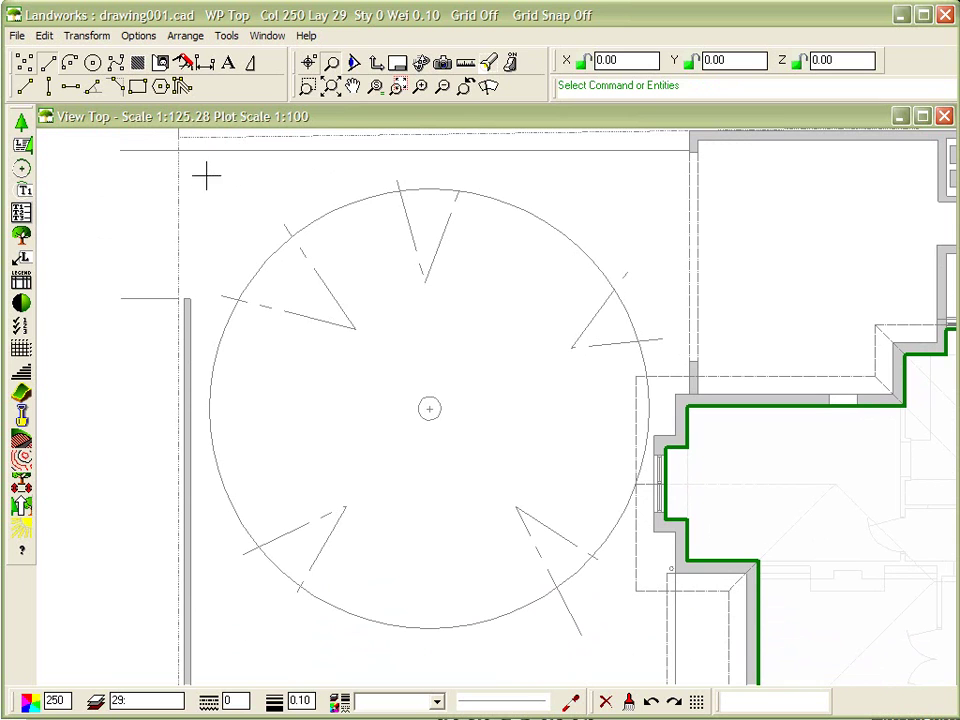
Step: Delete the upper and lower tick lines inside the circle, then recentre the view on it
drag(200, 171, 666, 362)
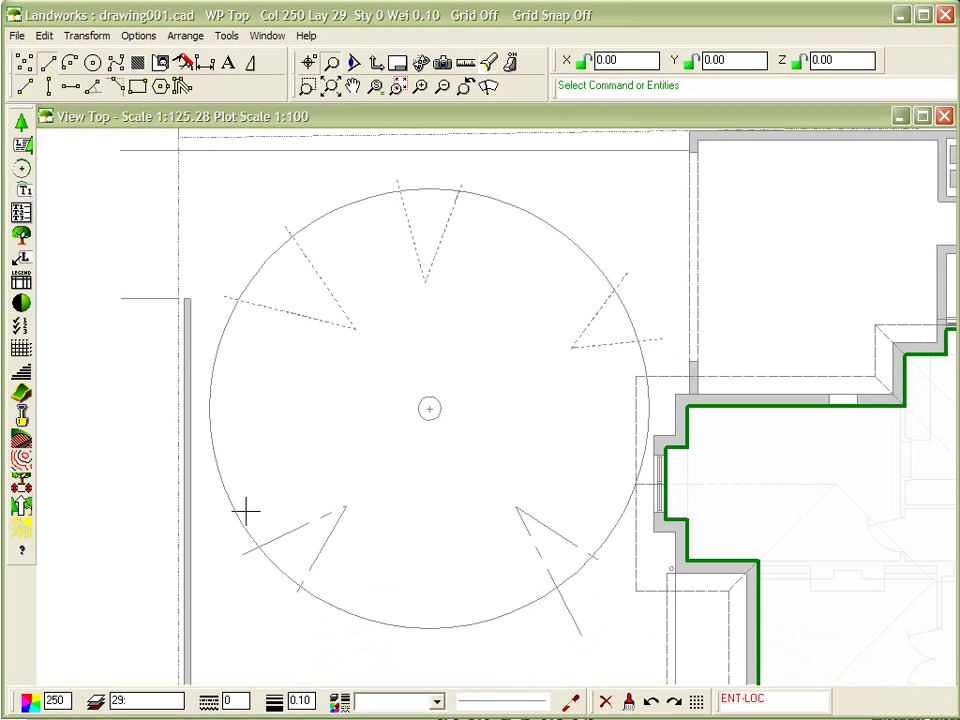
drag(211, 477, 615, 651)
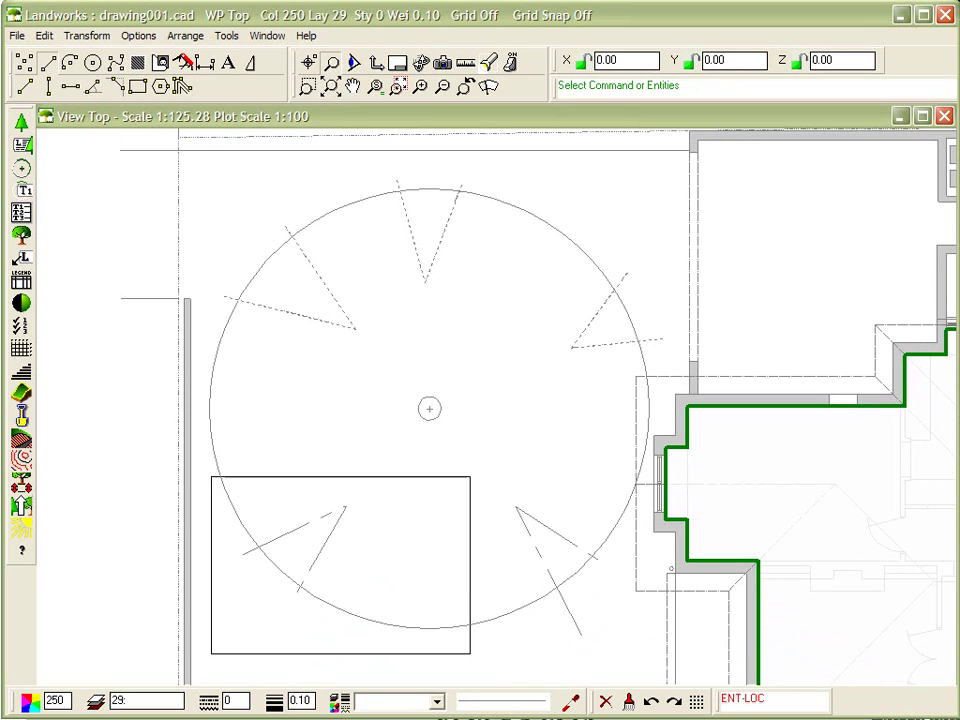
key(Delete)
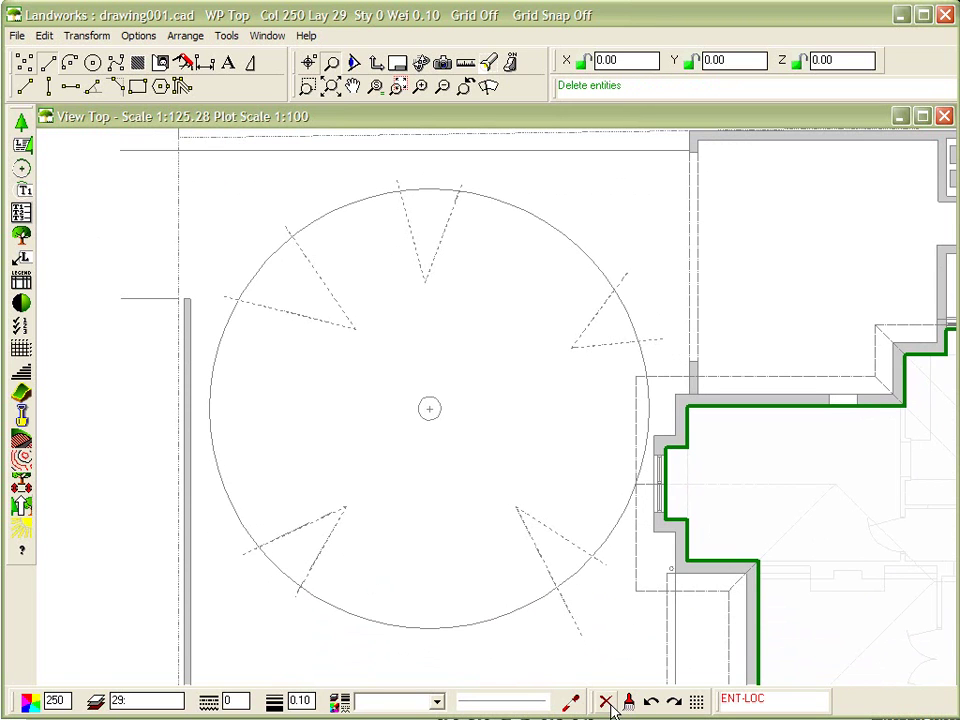
scroll(491, 465, down, 1)
middle_drag(494, 328, 454, 325)
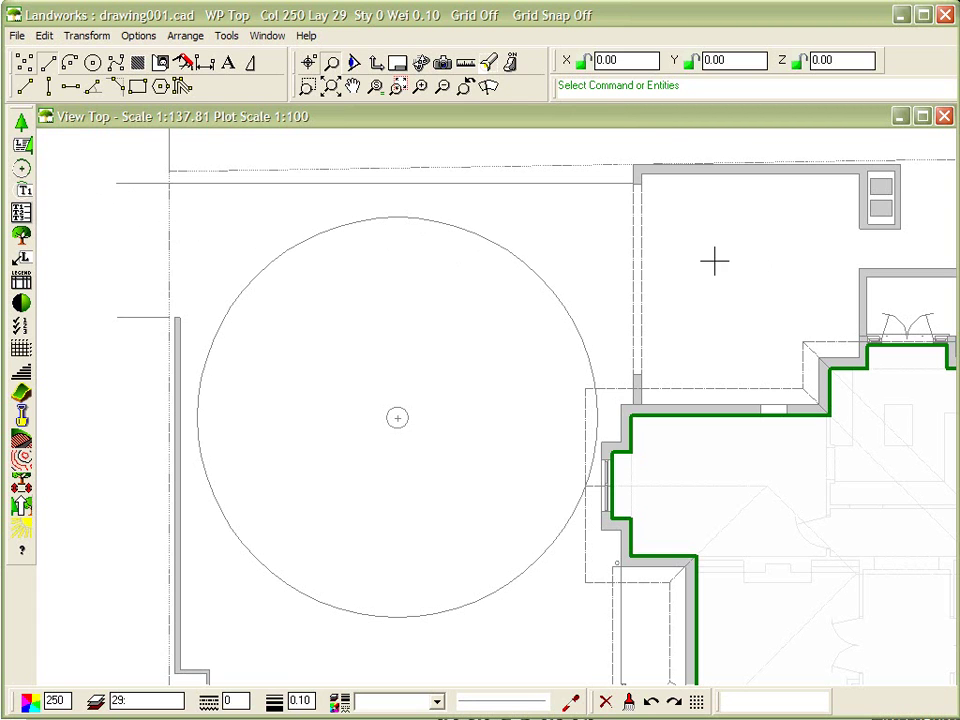
scroll(488, 250, up, 1)
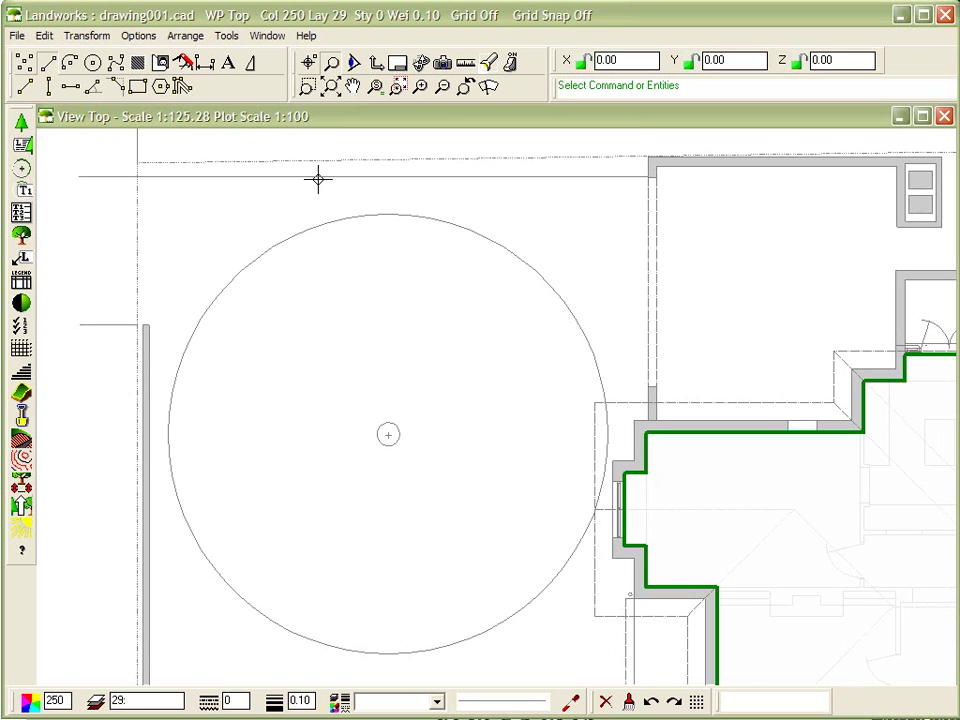
Step: Load the BTP311.CAD sedan from the Transport library for origin-and-direction placement
click(169, 64)
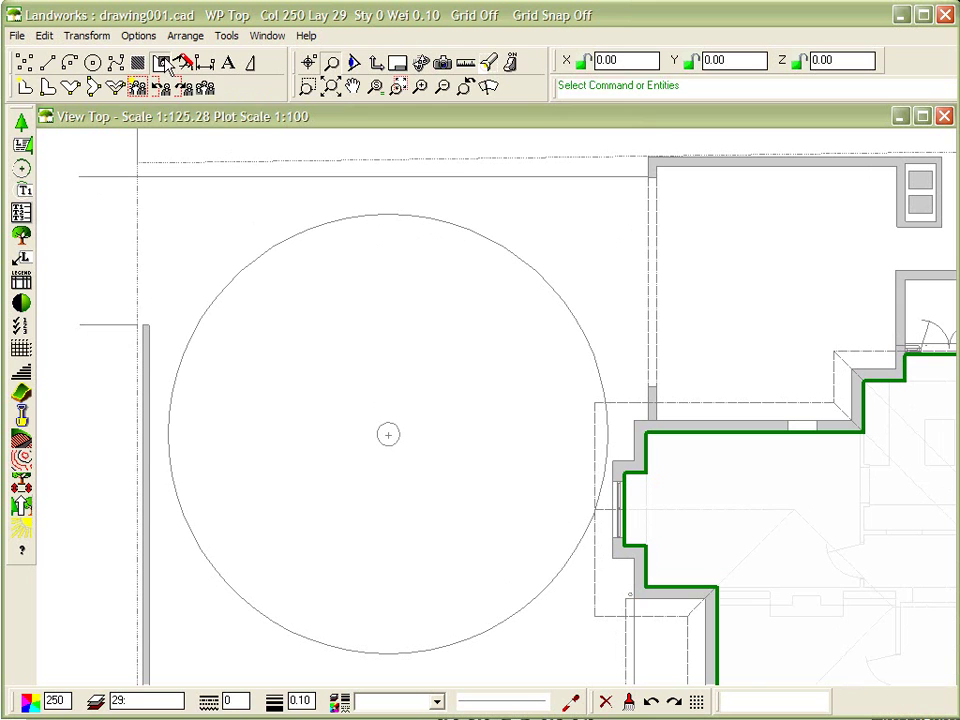
click(75, 88)
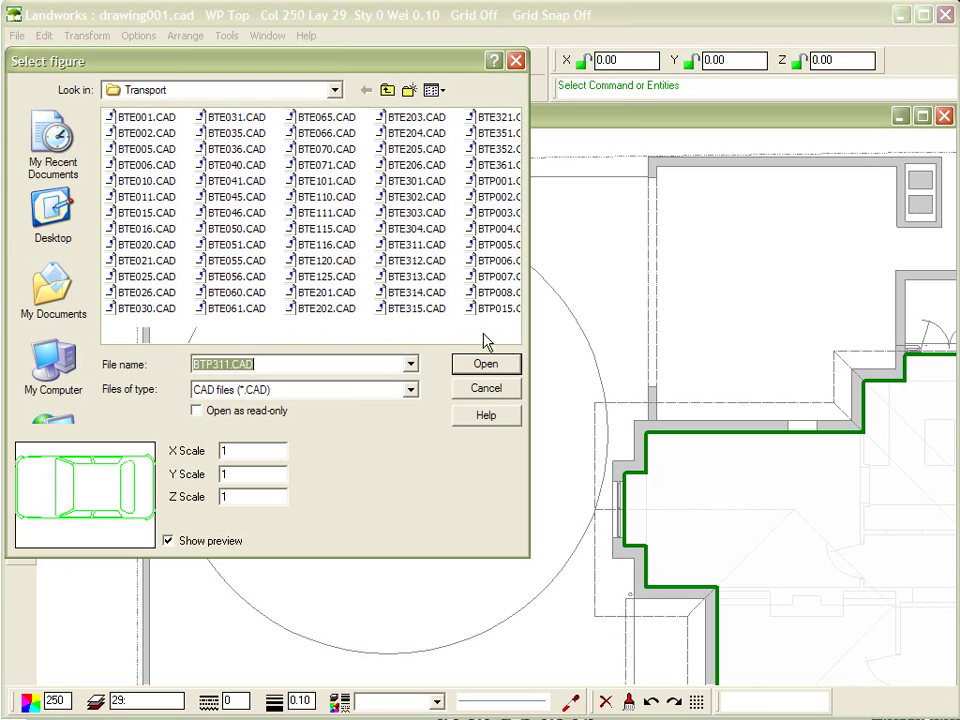
click(505, 262)
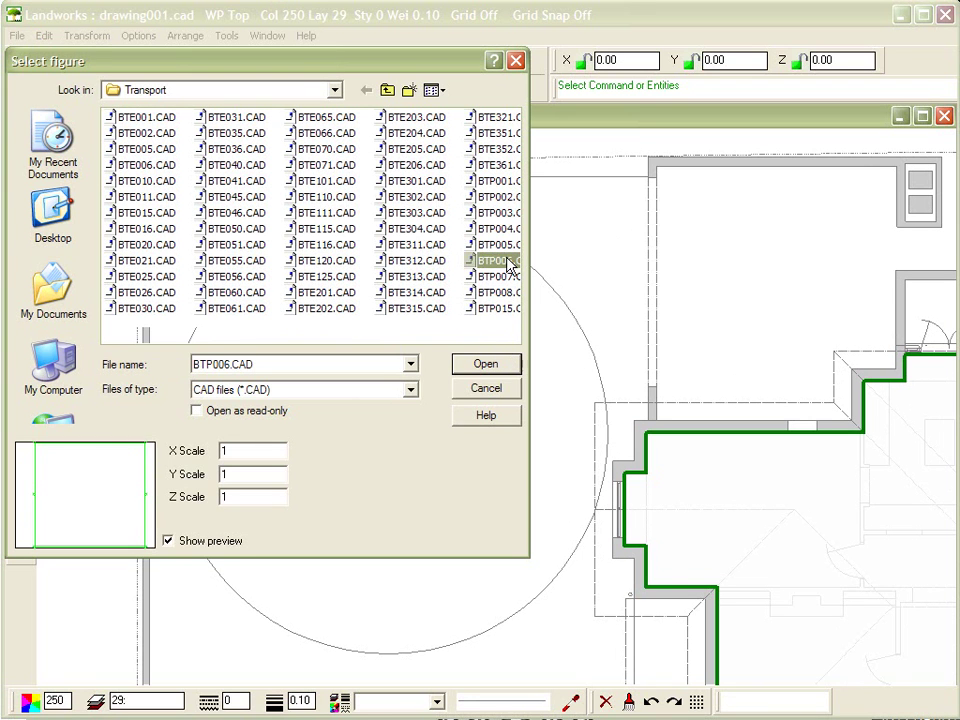
click(330, 232)
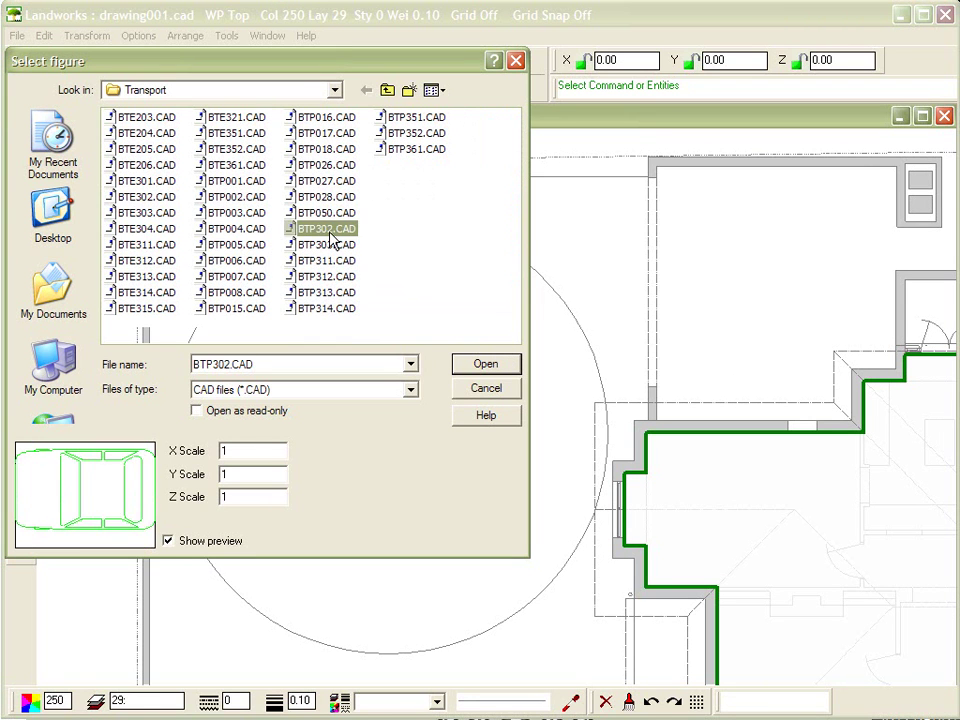
key(Down)
key(Down)
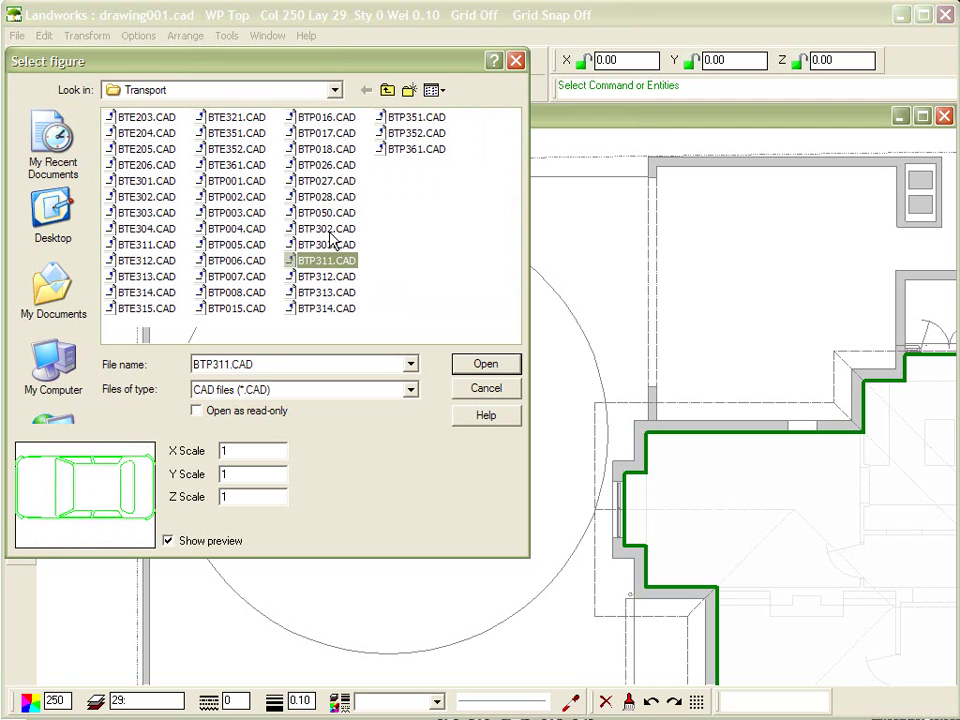
click(487, 365)
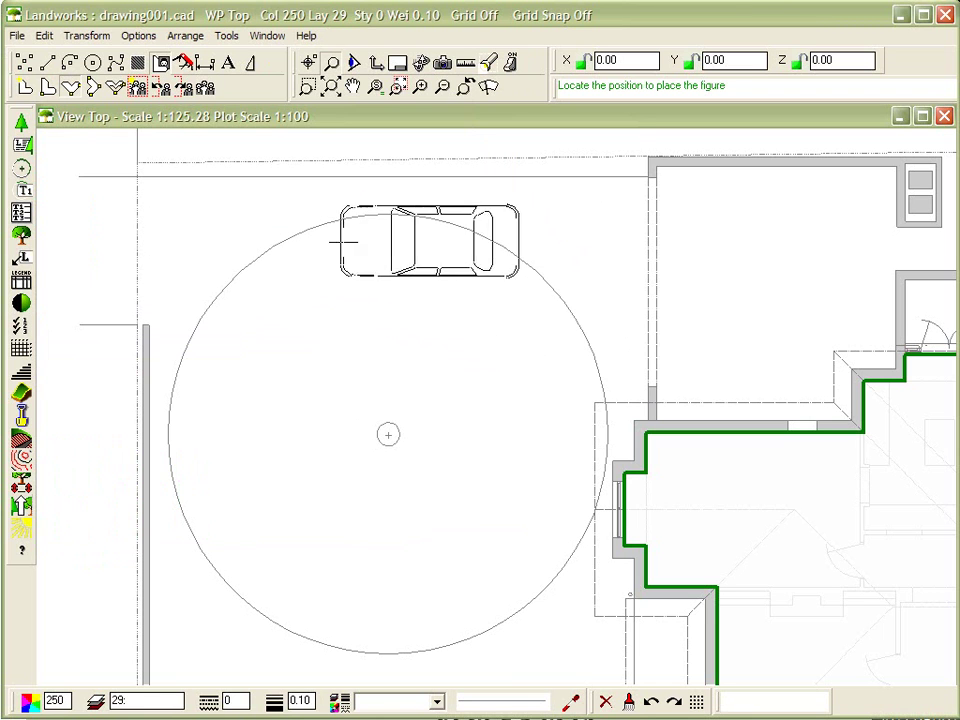
Step: Place one sedan in the bay beside the house and a second at upper left
click(680, 234)
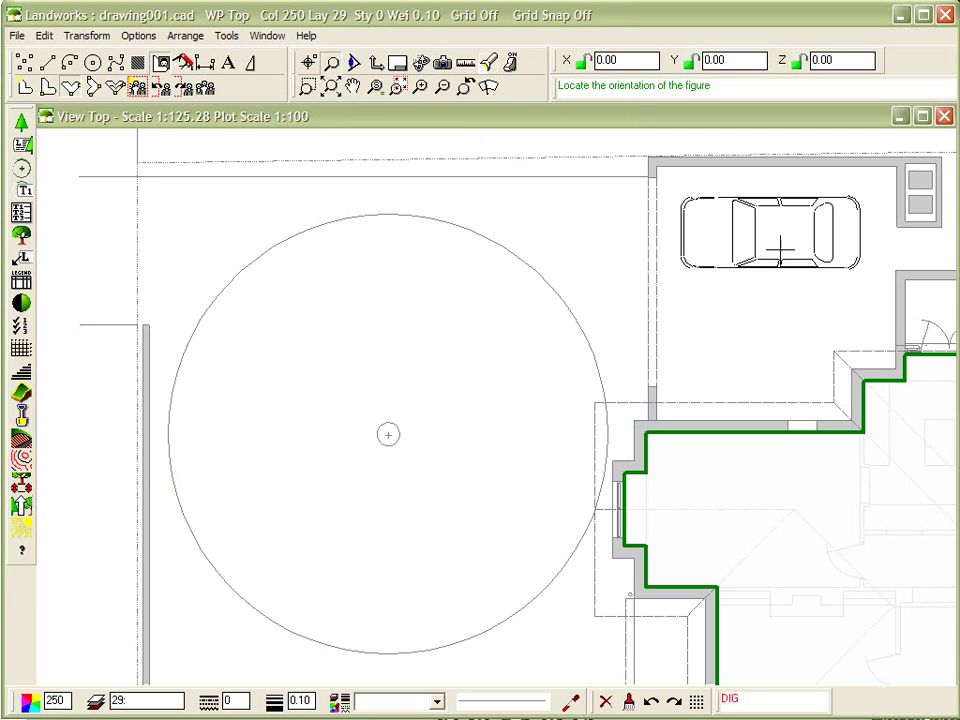
click(781, 241)
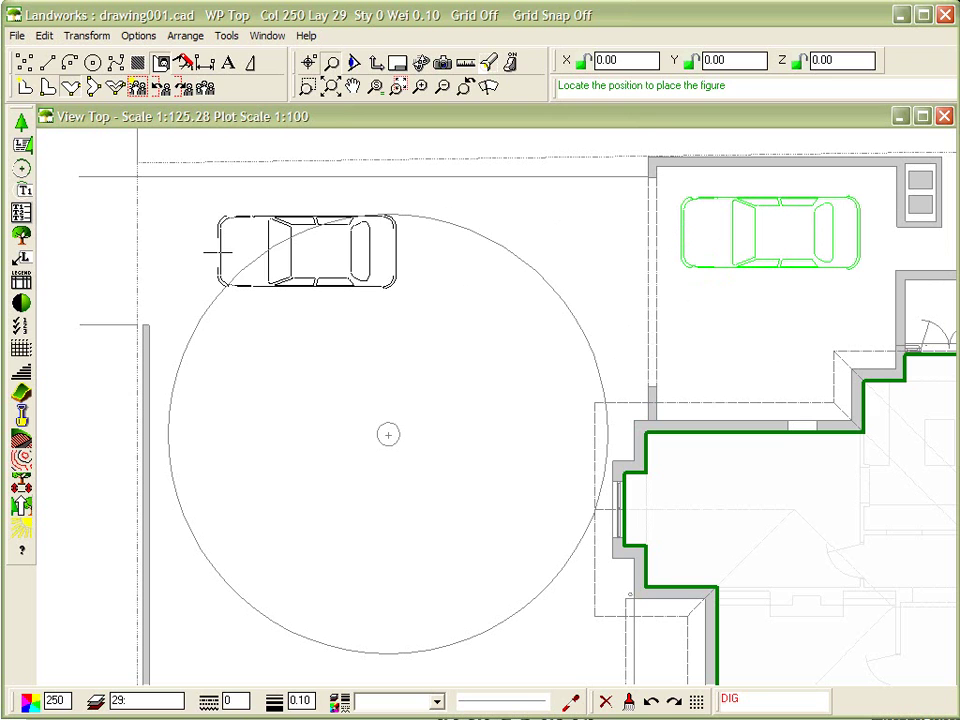
click(40, 250)
click(125, 240)
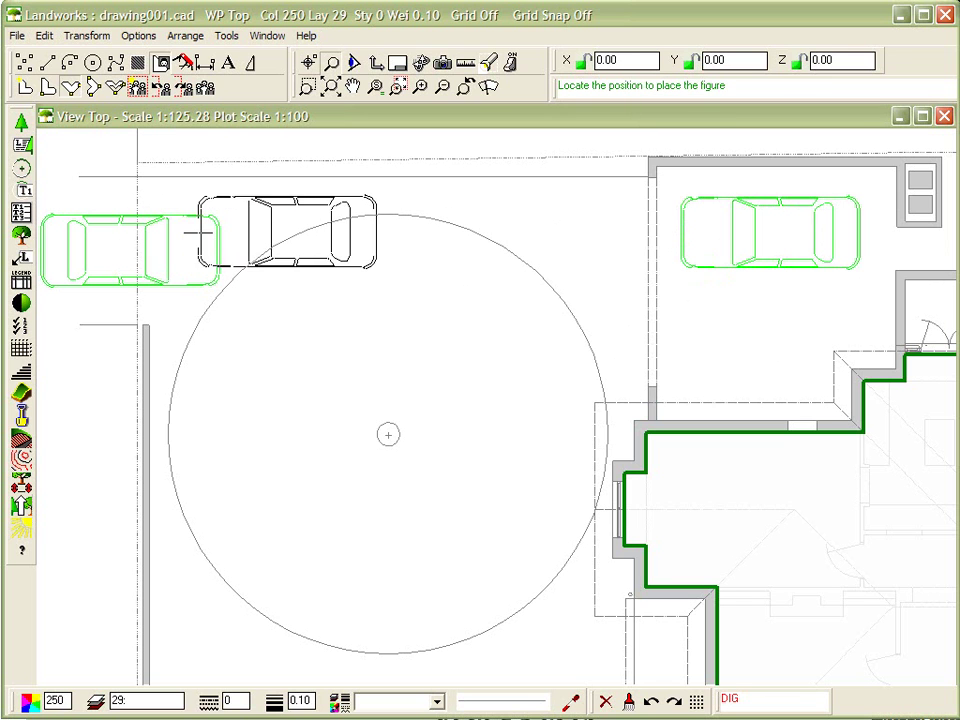
key(Escape)
Step: Nudge the upper-left car slightly upward into line
drag(221, 253, 224, 238)
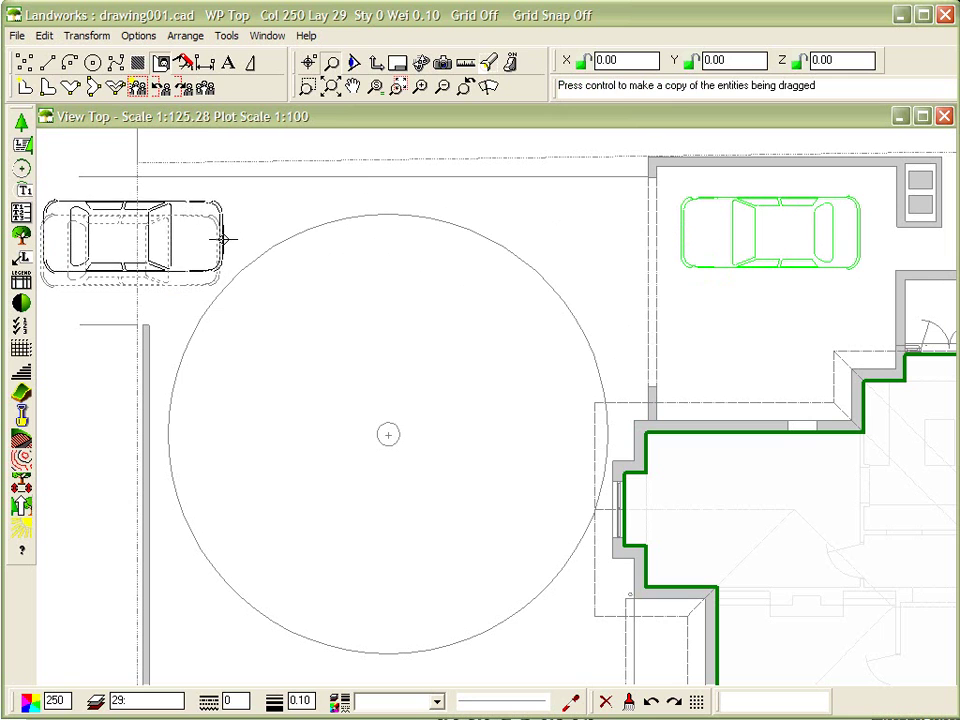
drag(224, 238, 225, 243)
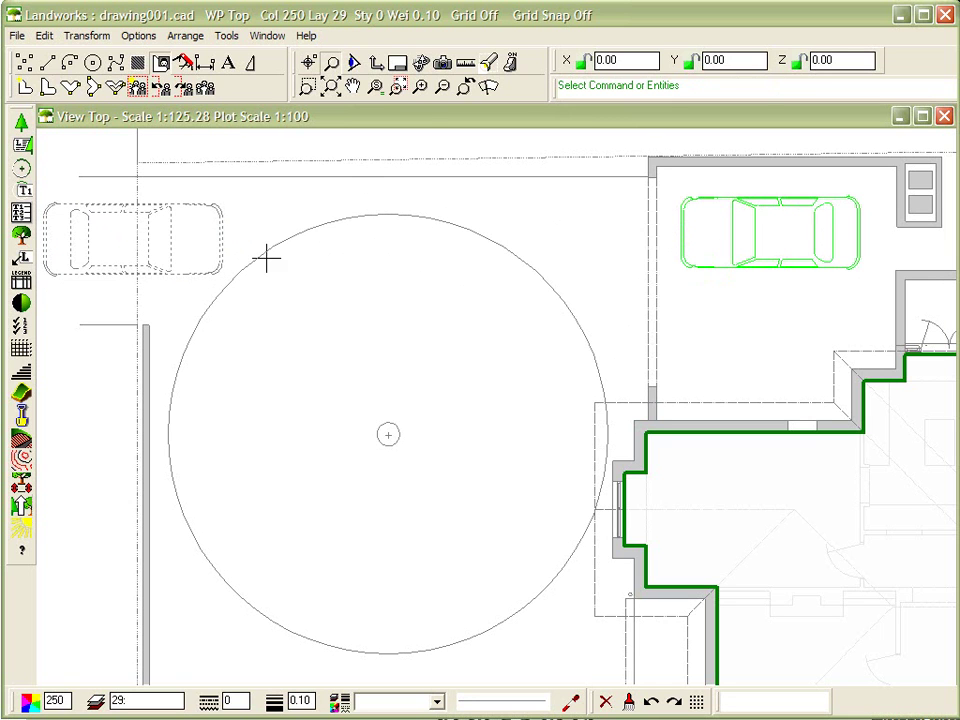
key(Escape)
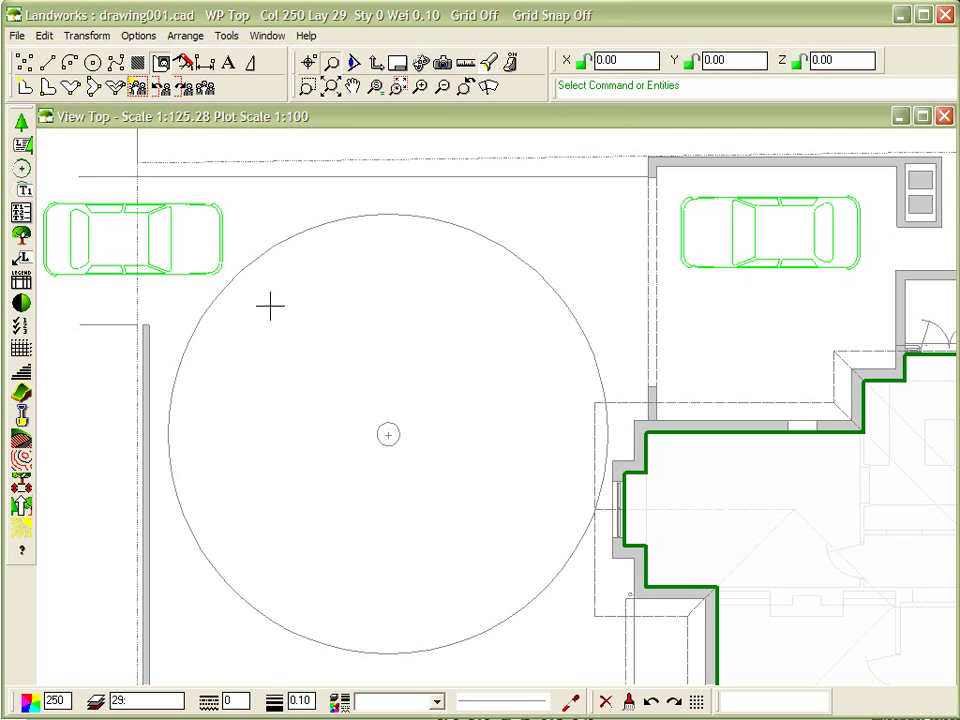
Step: With the circle tool active, set the drawing colour to blue colour 2
key(c)
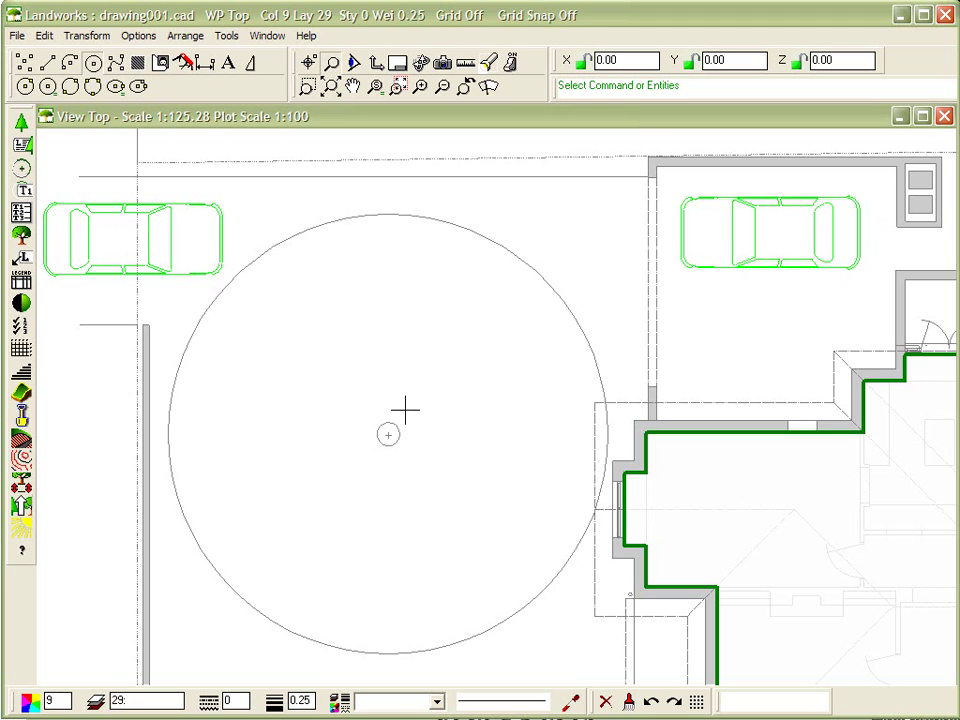
click(29, 701)
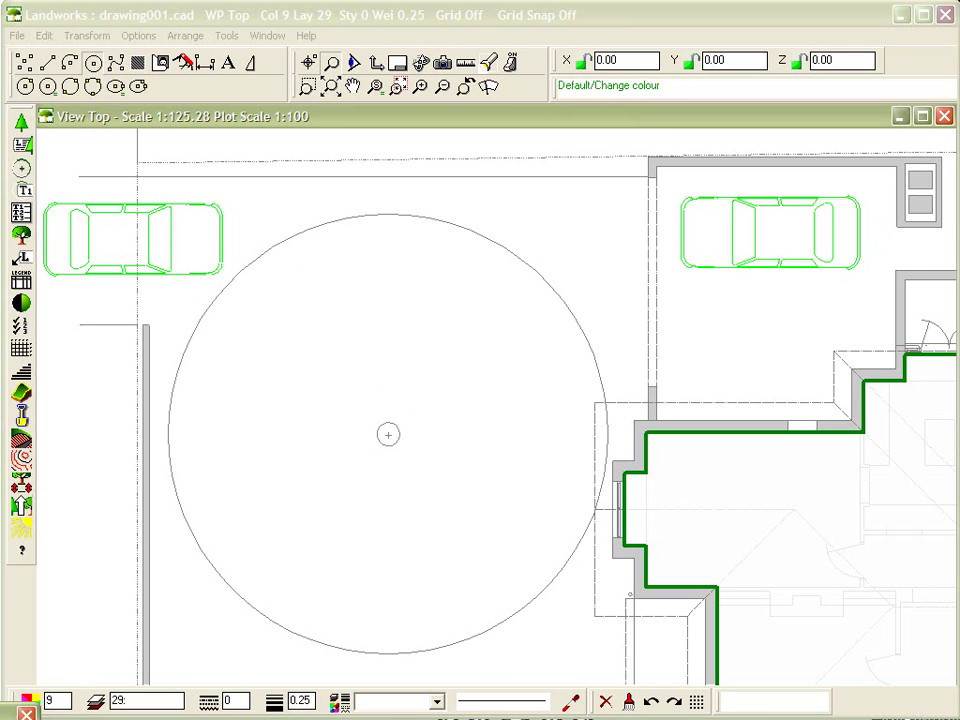
drag(200, 560, 633, 254)
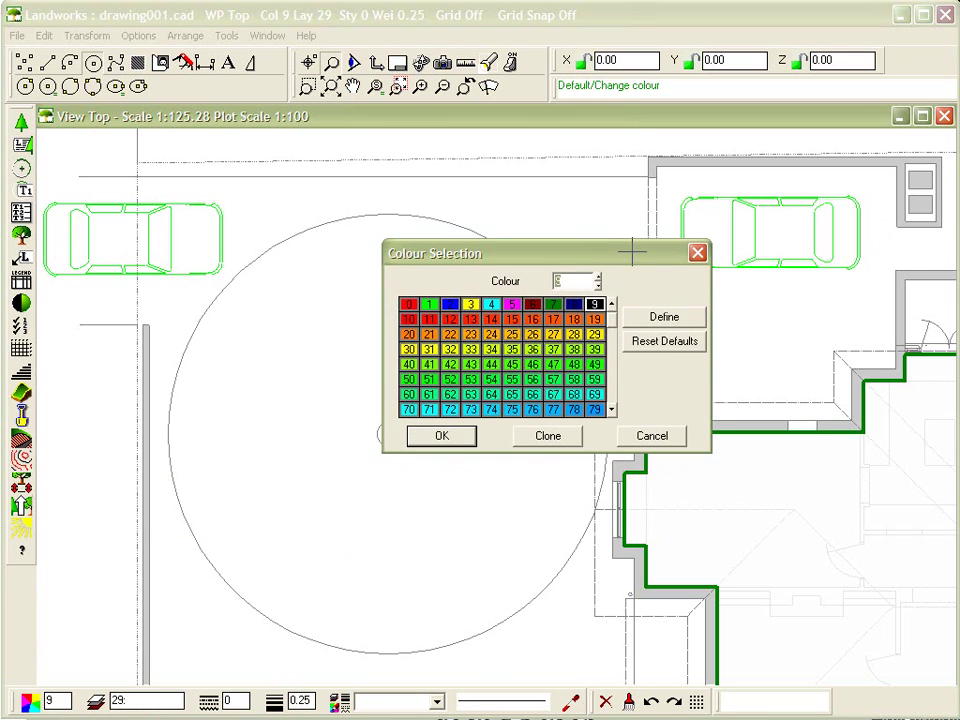
click(451, 305)
click(452, 445)
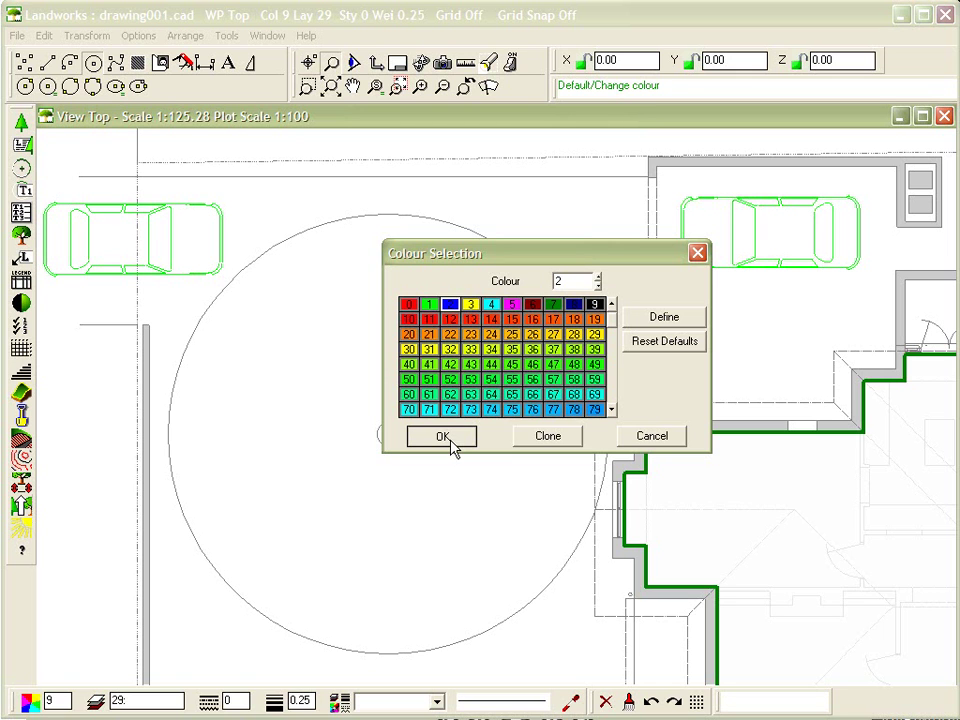
Step: Set the line weight to 0.35
click(280, 702)
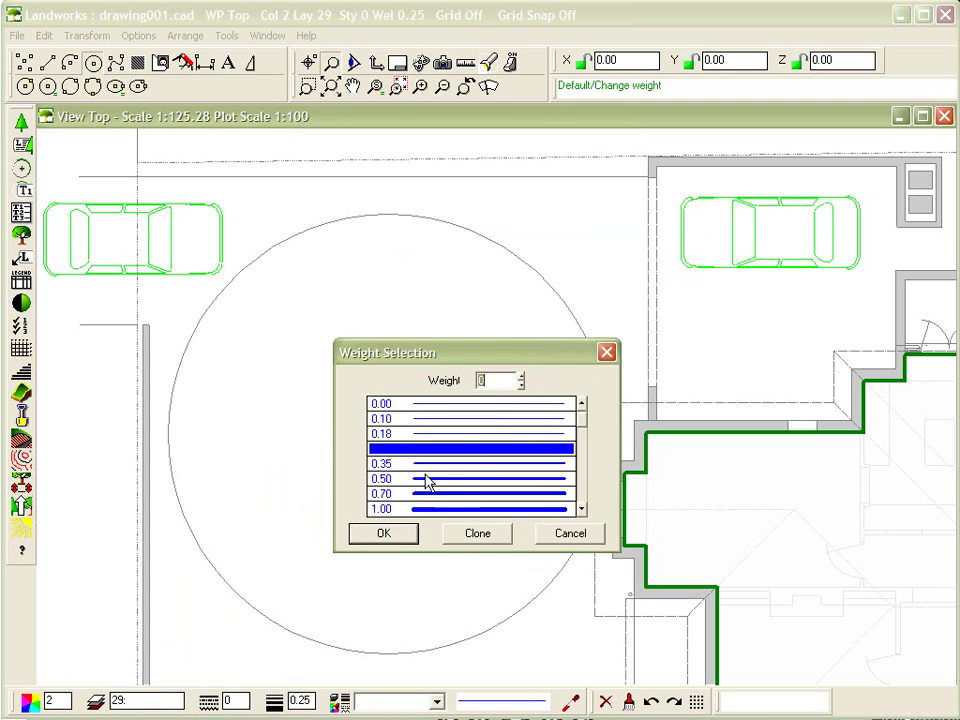
click(425, 464)
click(385, 533)
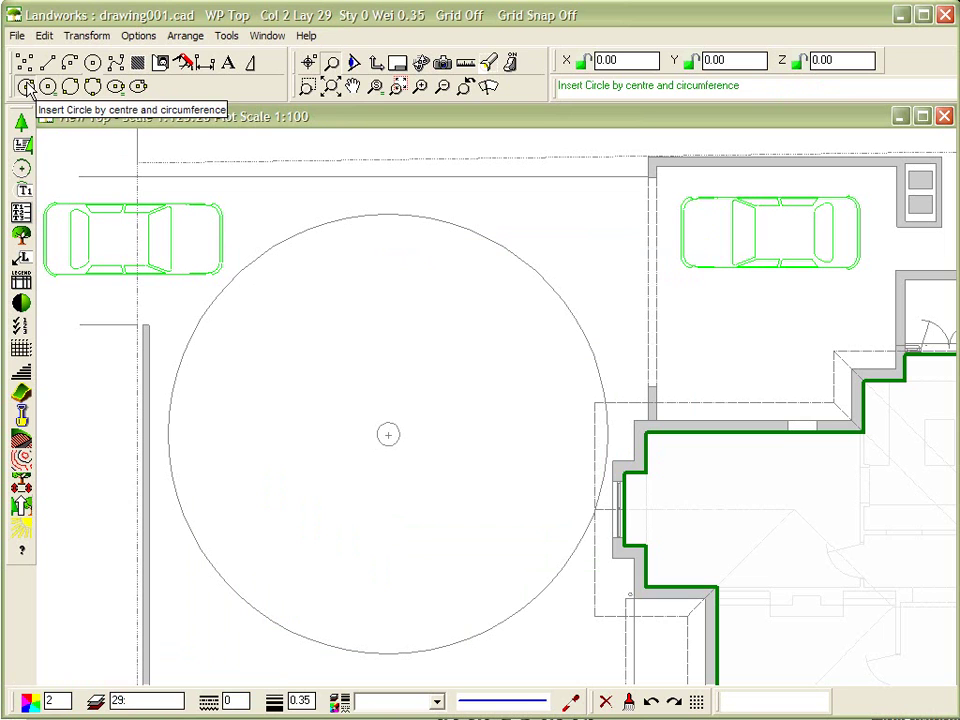
Step: Draw a centre-point circle on the bed's centre, sized out to meet the grey circle
click(26, 87)
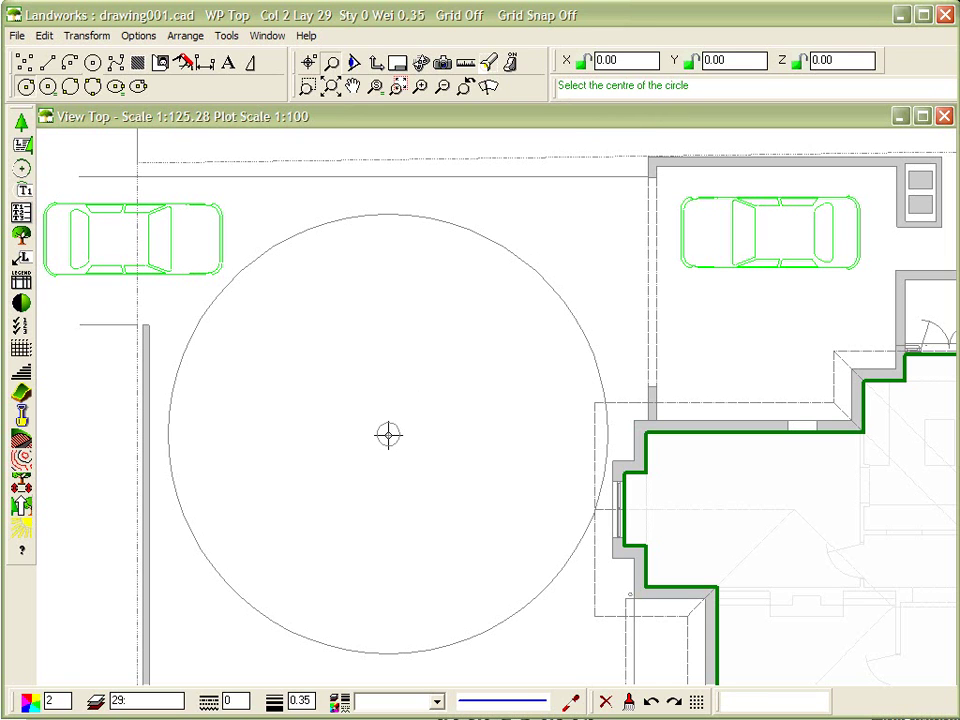
click(388, 434)
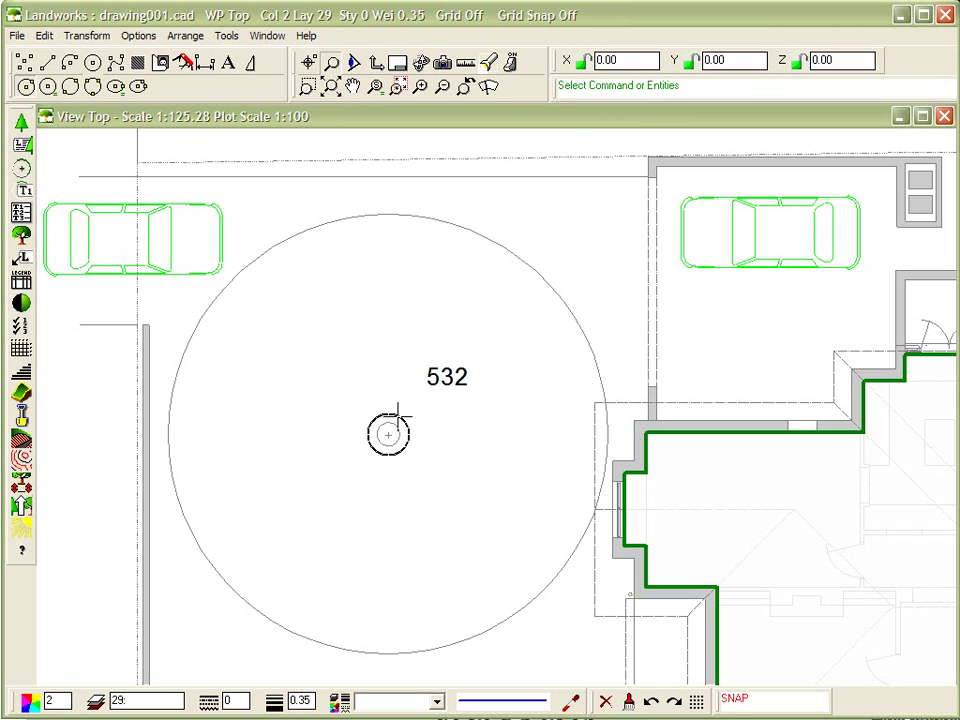
mouse_move(397, 413)
mouse_down()
mouse_move(439, 340)
mouse_move(426, 349)
mouse_move(446, 333)
mouse_move(436, 326)
mouse_move(424, 356)
mouse_move(407, 364)
mouse_move(422, 305)
mouse_move(373, 392)
mouse_move(368, 326)
mouse_up()
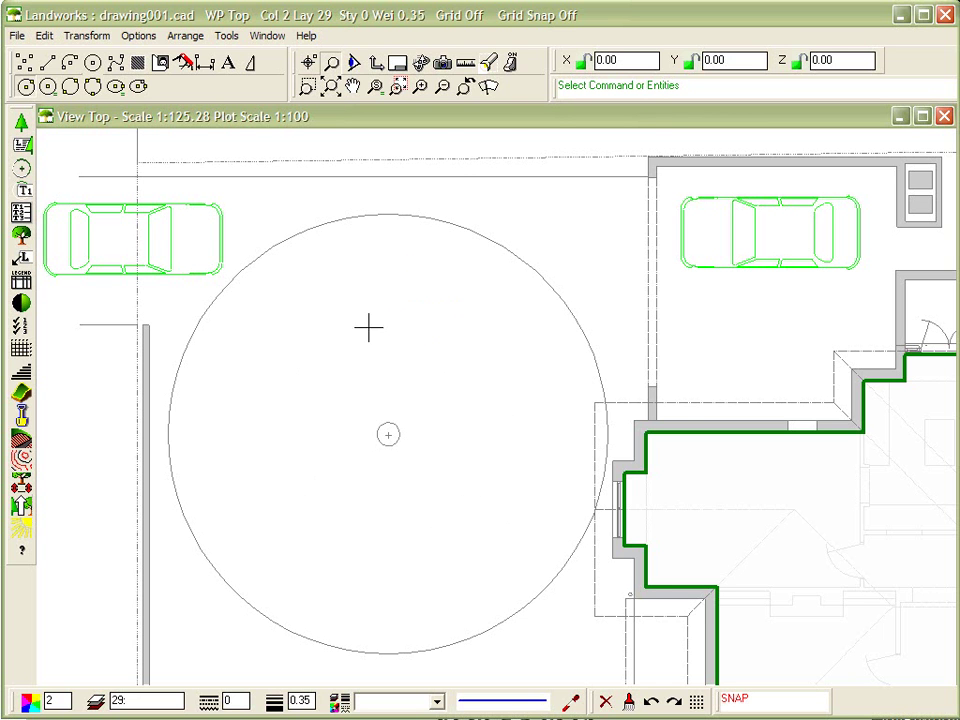
mouse_move(174, 332)
mouse_down()
mouse_move(103, 321)
mouse_move(189, 321)
mouse_move(191, 332)
mouse_up()
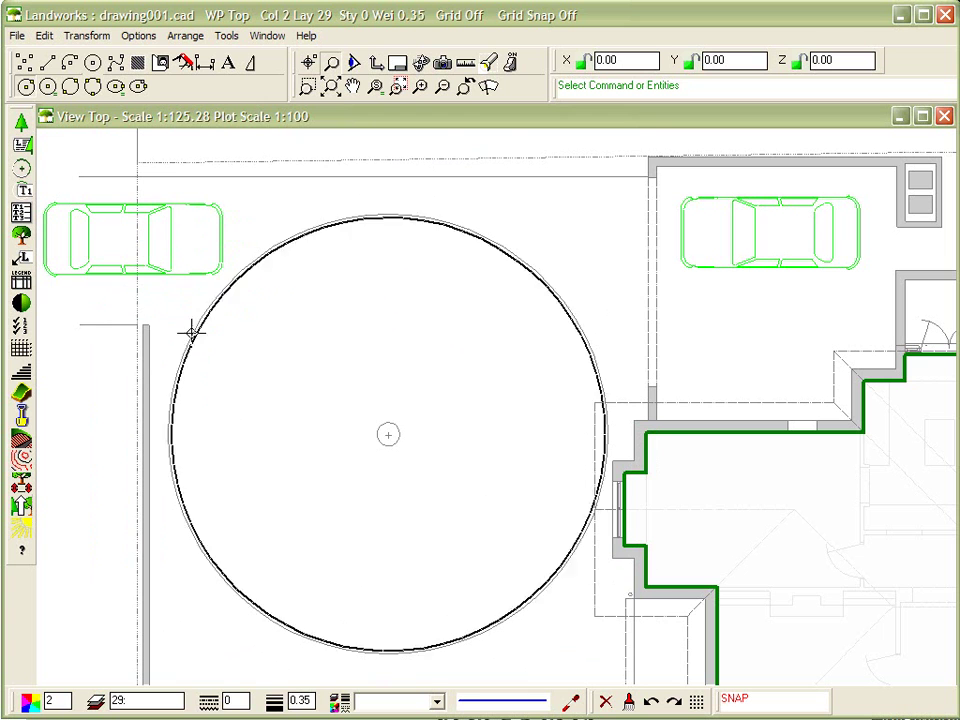
click(124, 323)
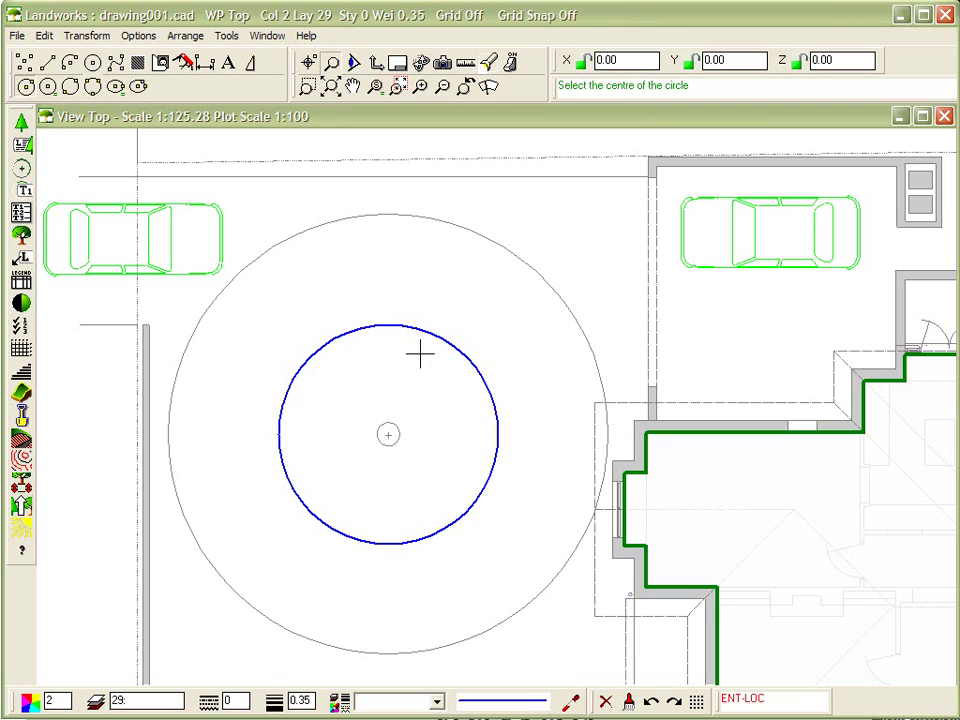
Step: Draw a centre-point arc around the bed's centre, just outside the inner circle
click(71, 68)
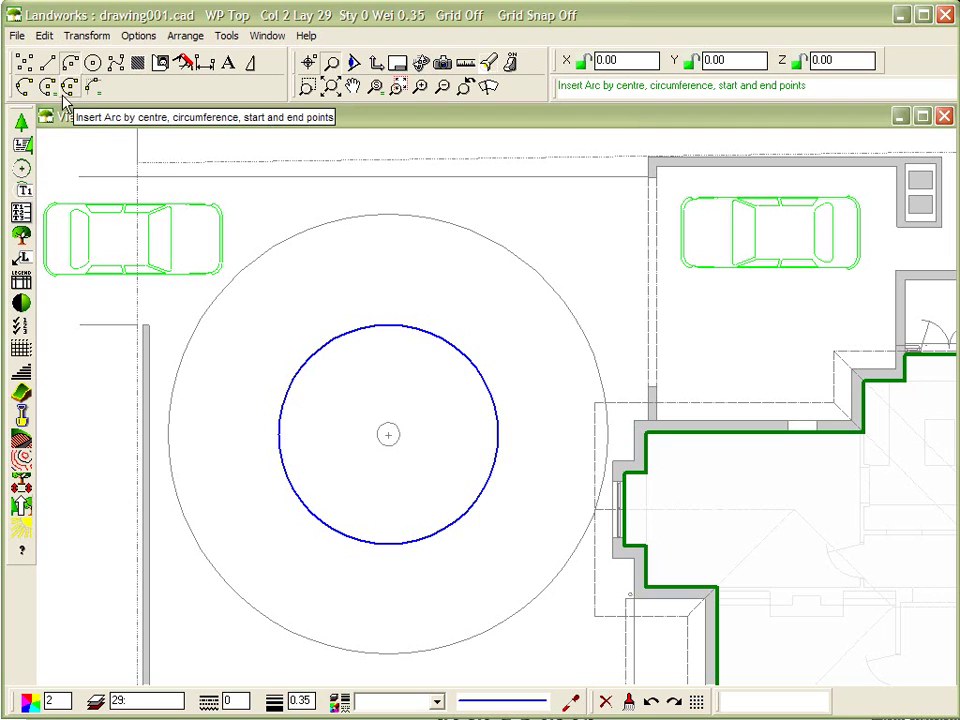
click(71, 88)
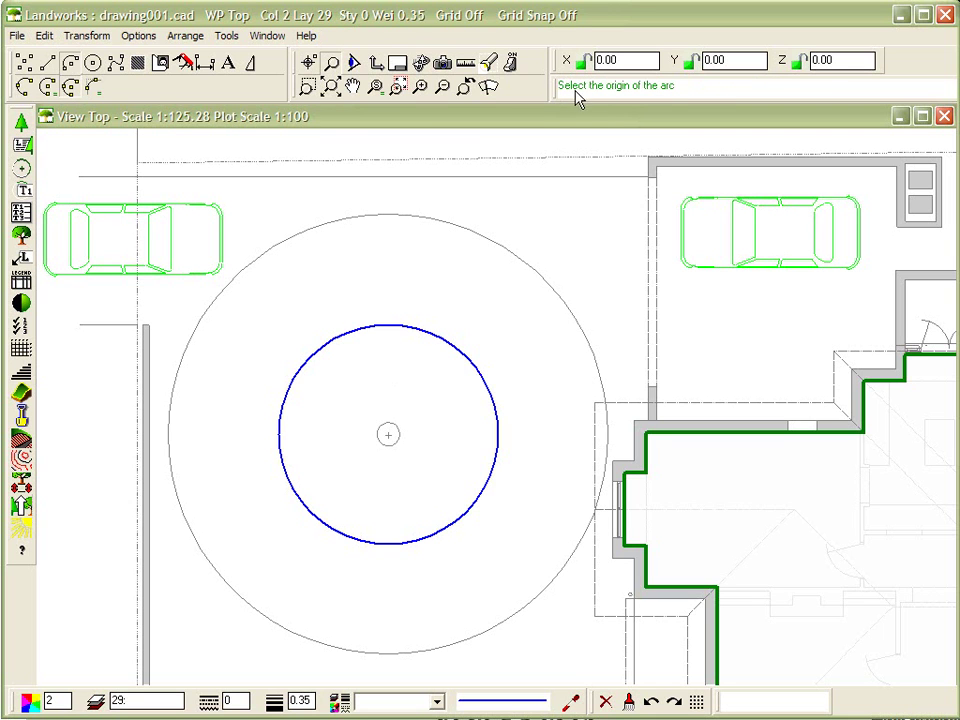
click(389, 434)
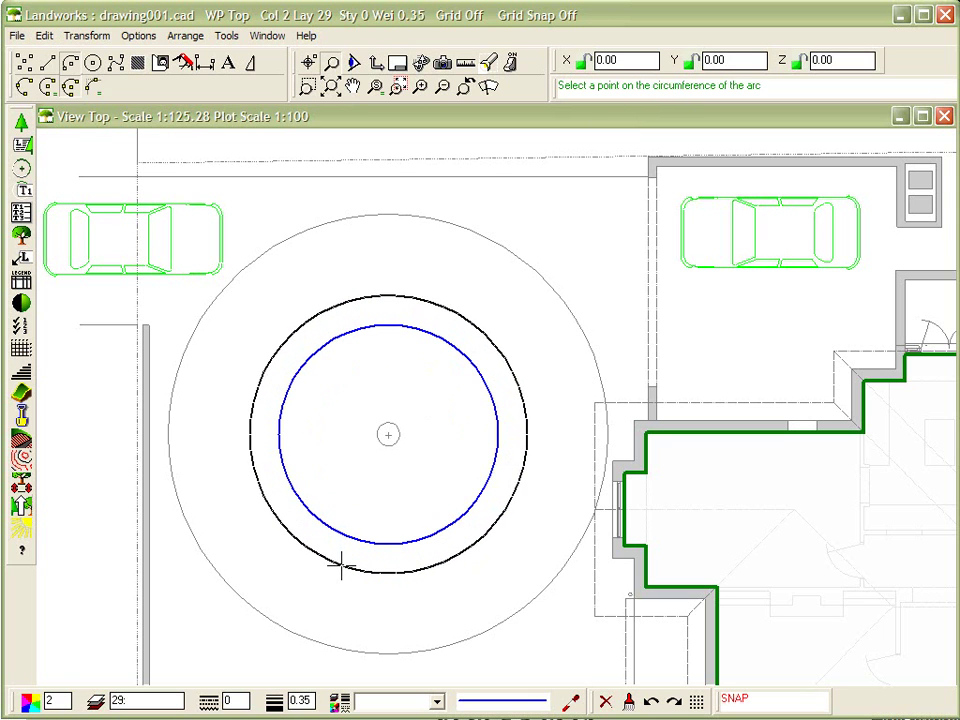
click(330, 561)
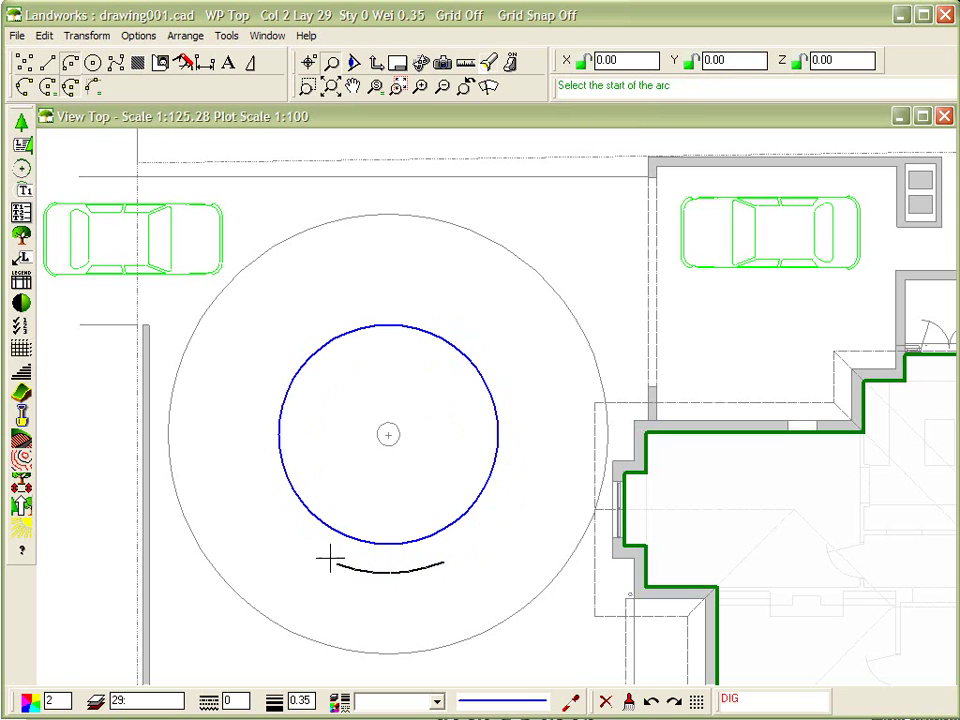
click(278, 328)
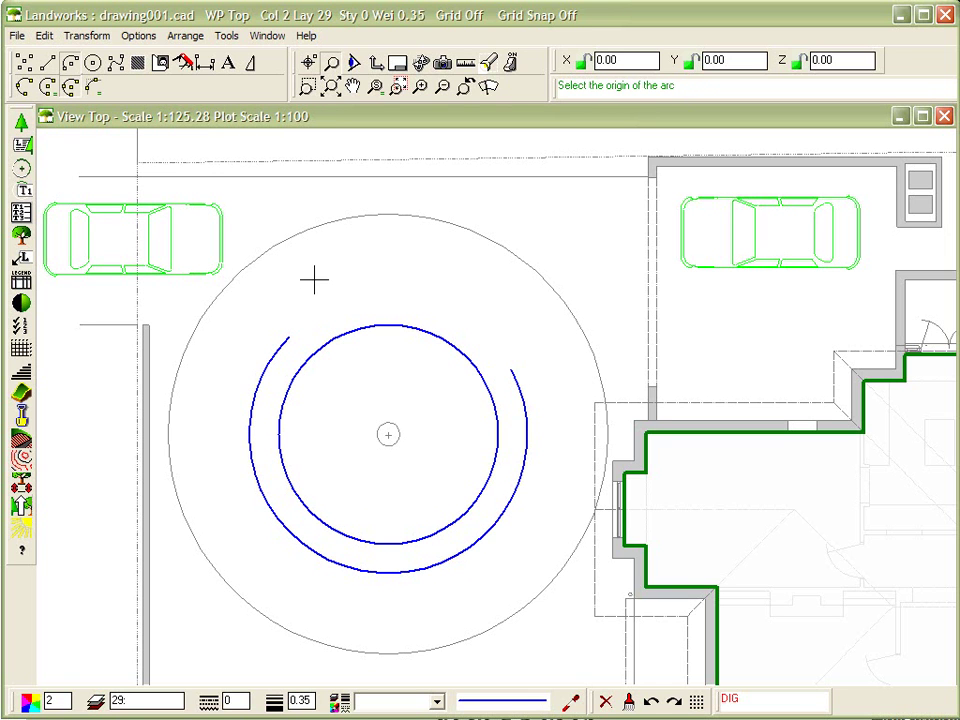
Step: Draw three-point arcs from the left wall corner and from the outer curve to the building corner
click(24, 86)
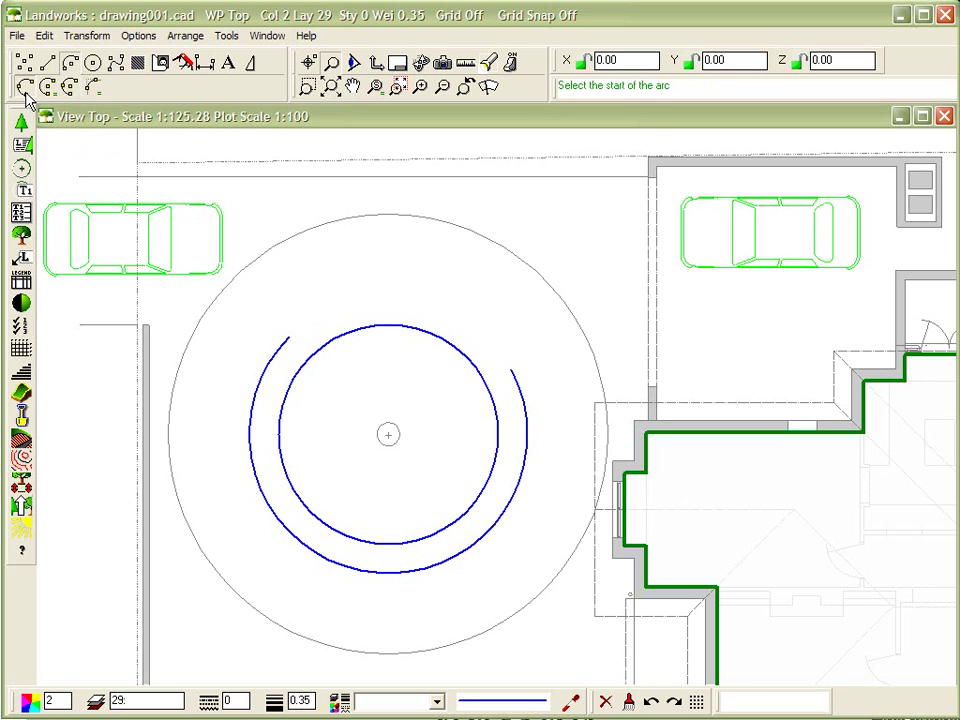
click(133, 323)
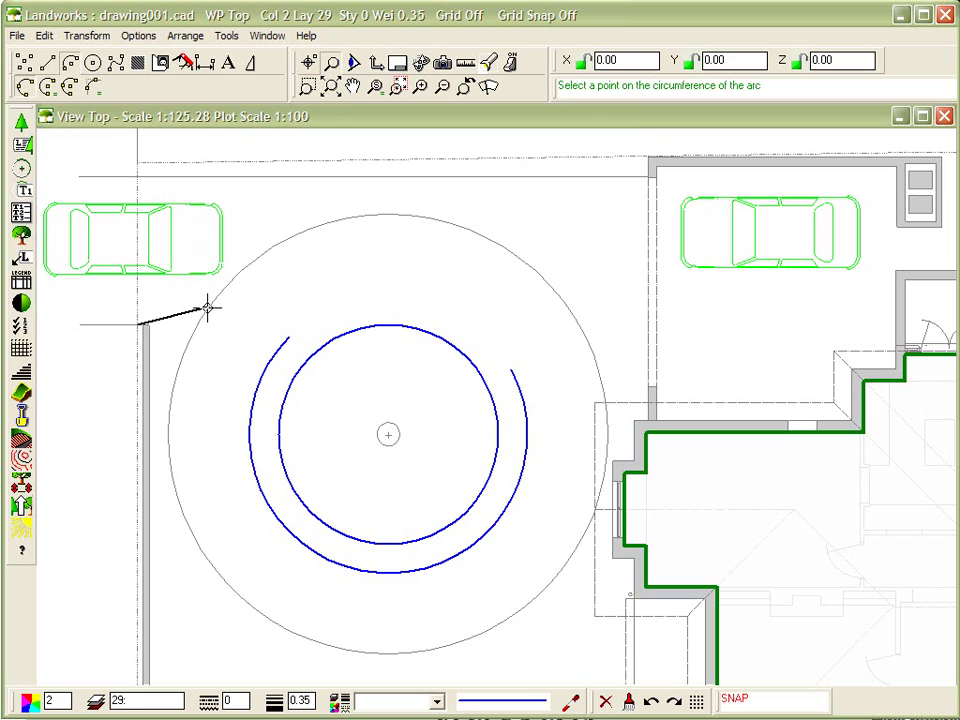
click(255, 389)
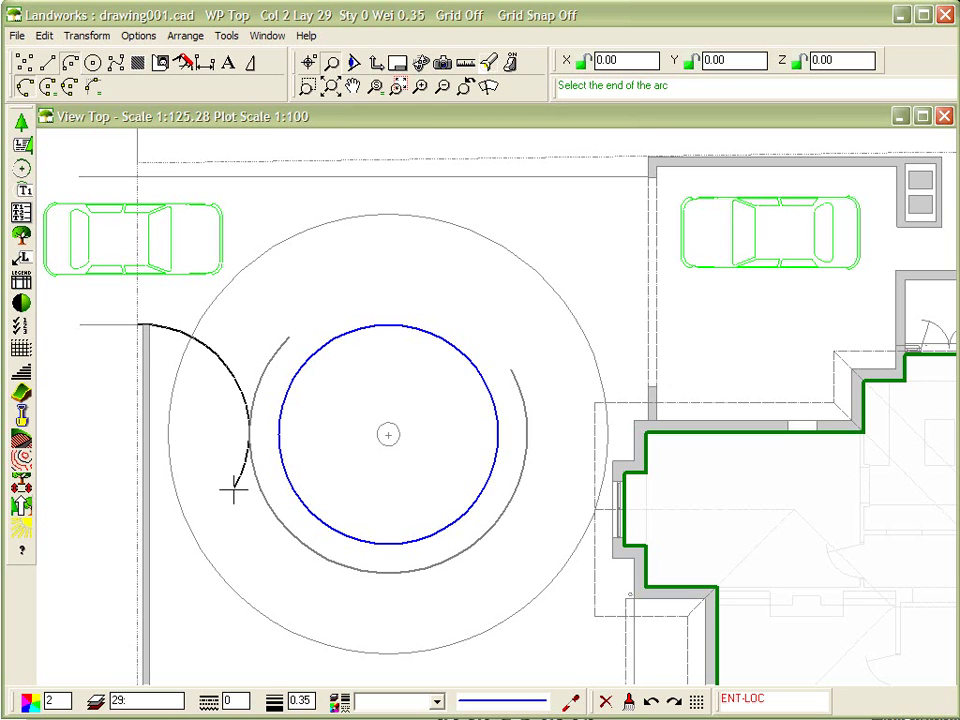
click(233, 490)
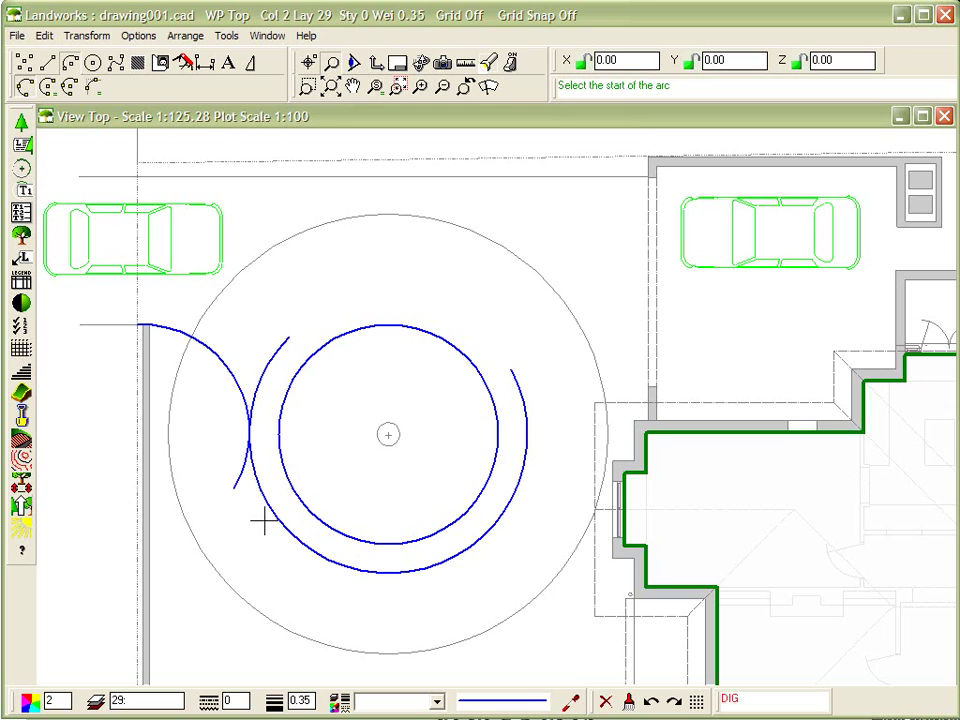
click(517, 483)
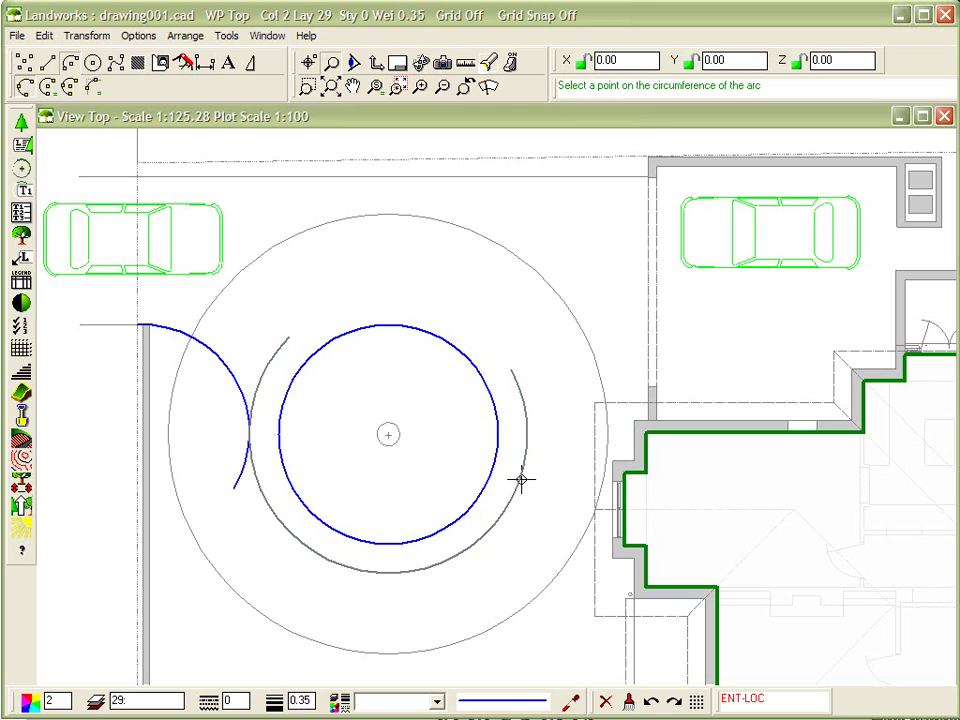
click(551, 434)
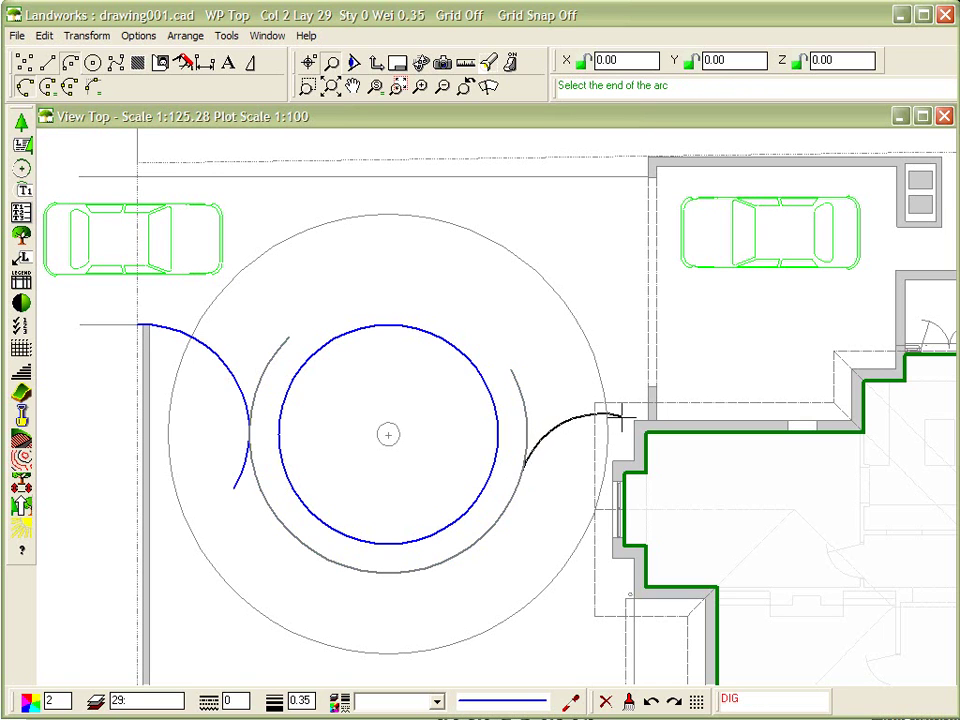
click(634, 416)
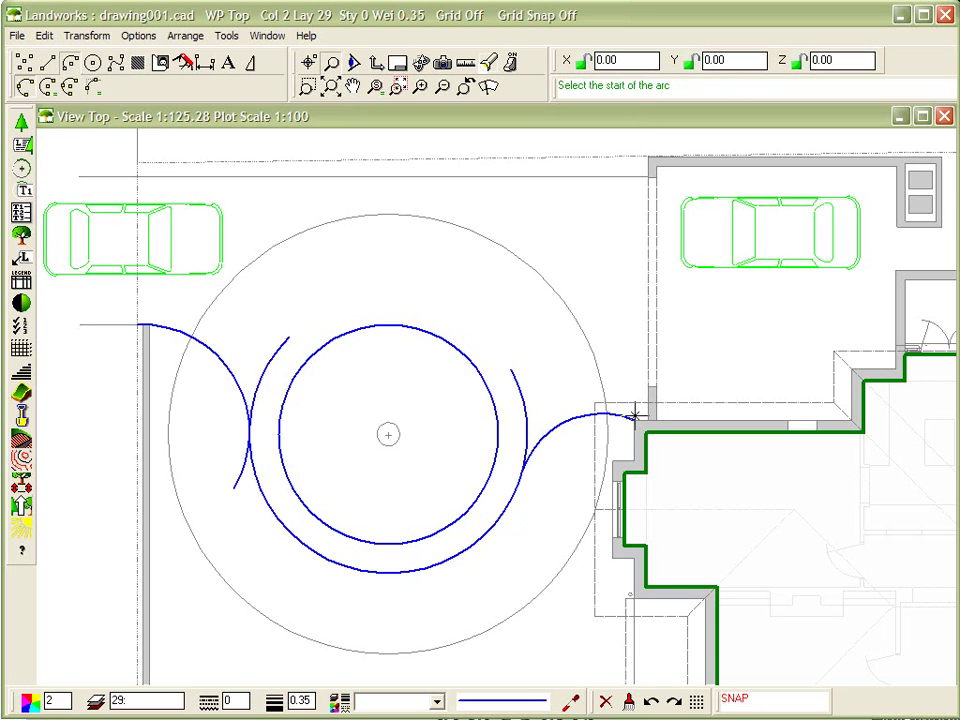
key(Escape)
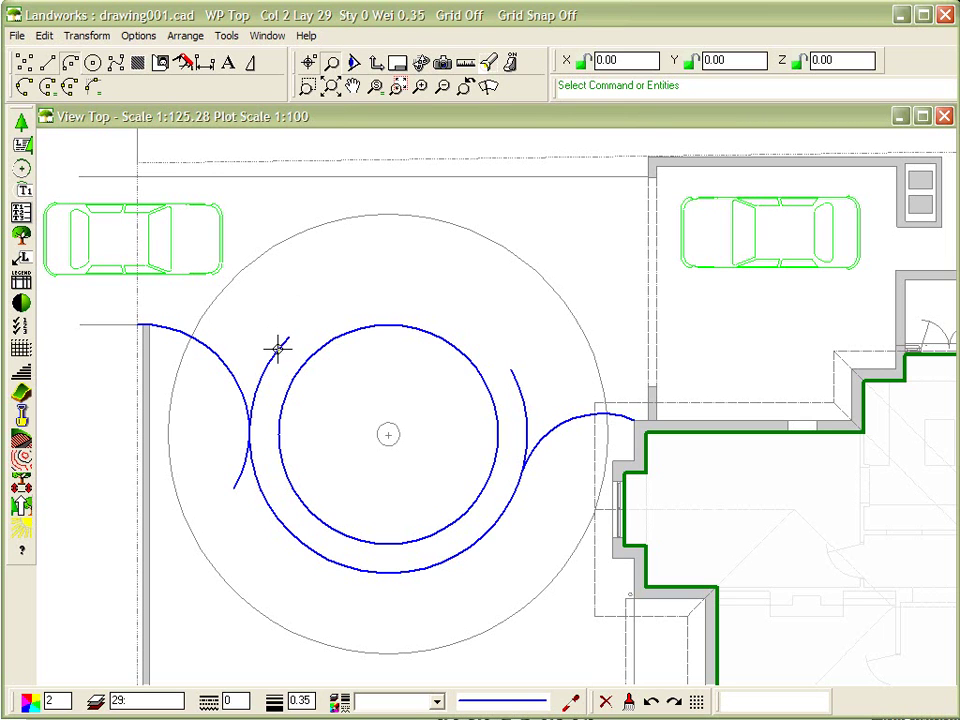
Step: Trim the overhanging left arc ends and leftover right-side pieces so the curves join
right_click(278, 347)
click(308, 373)
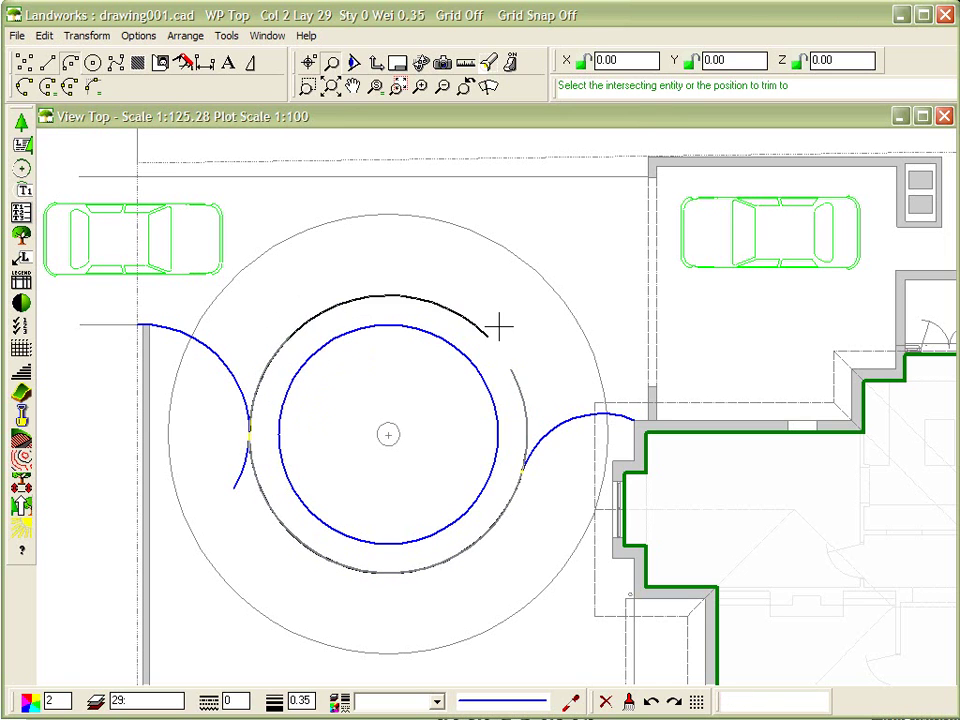
click(225, 361)
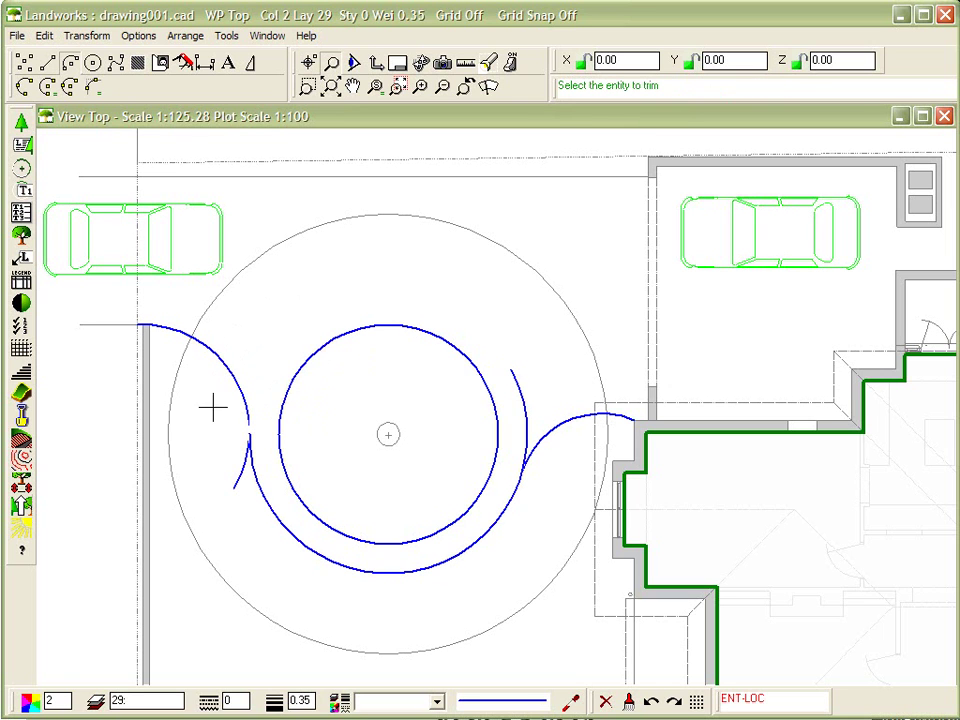
click(252, 500)
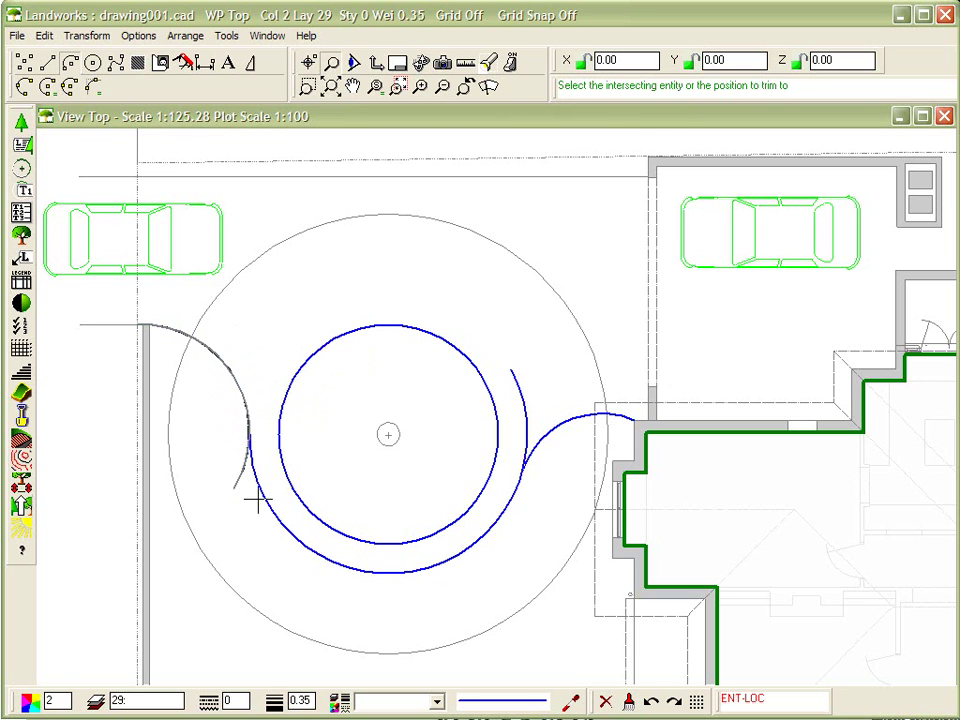
click(264, 499)
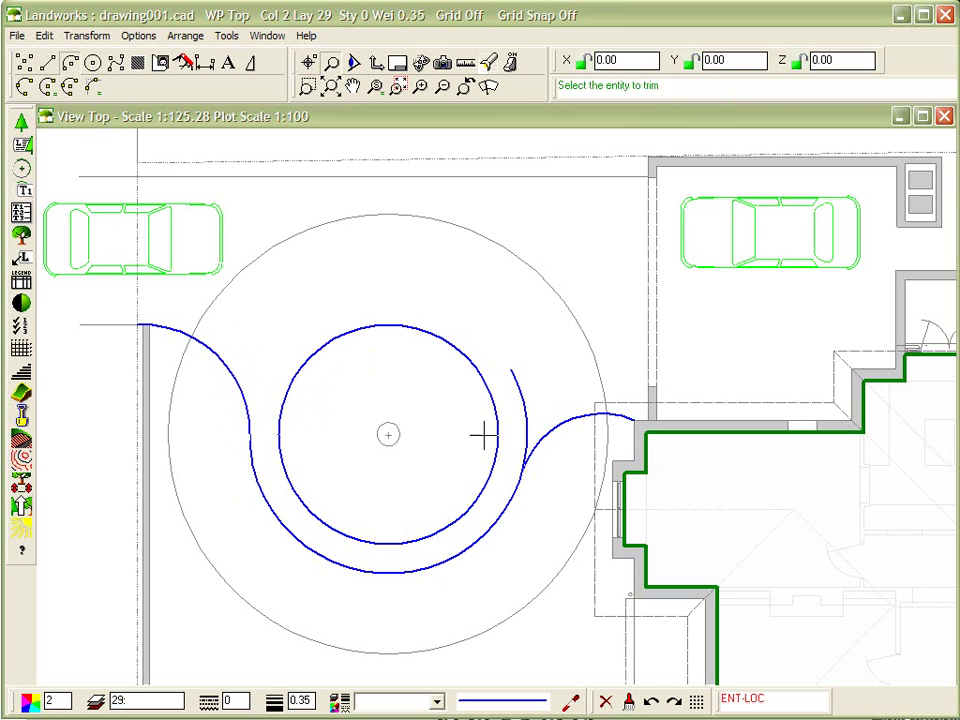
click(517, 378)
click(541, 437)
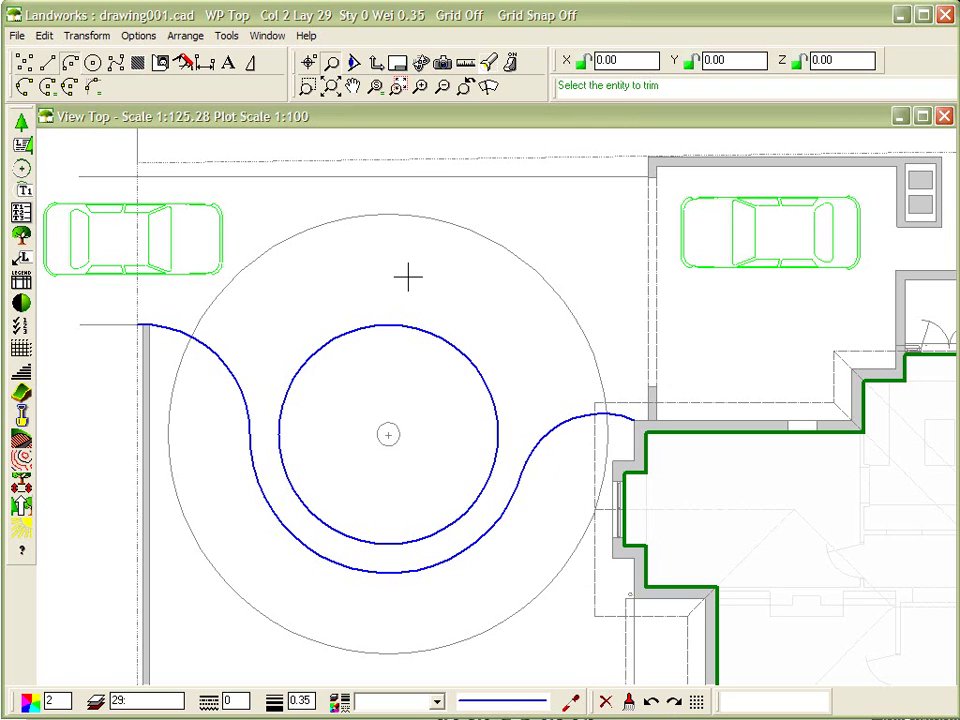
Step: Draw a three-point arc from the left wall end, over the bed, to the building corner
key(Escape)
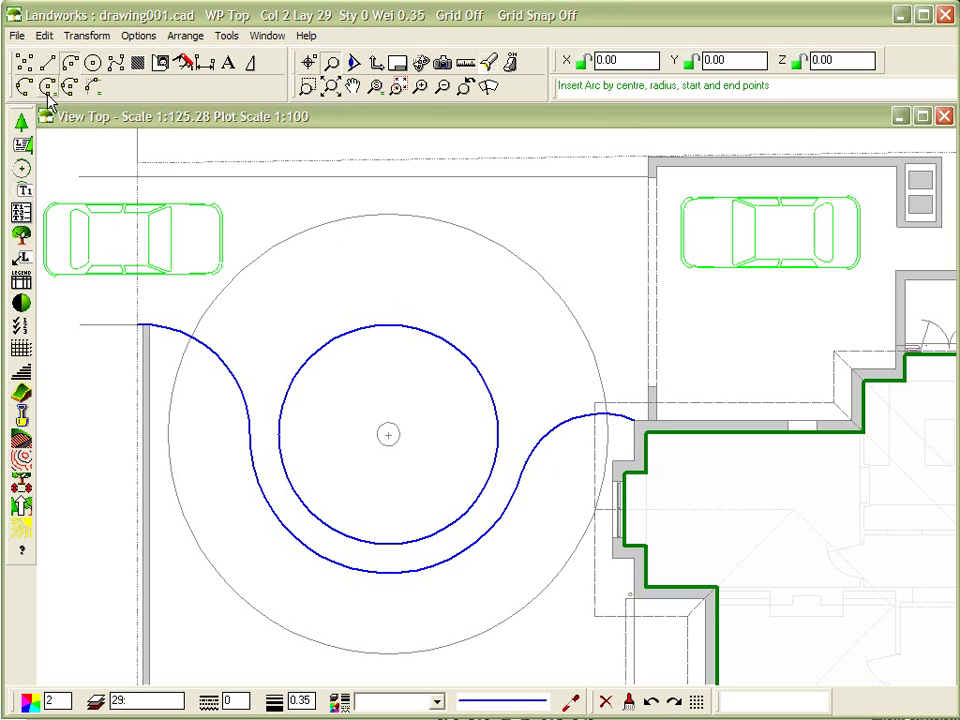
click(24, 88)
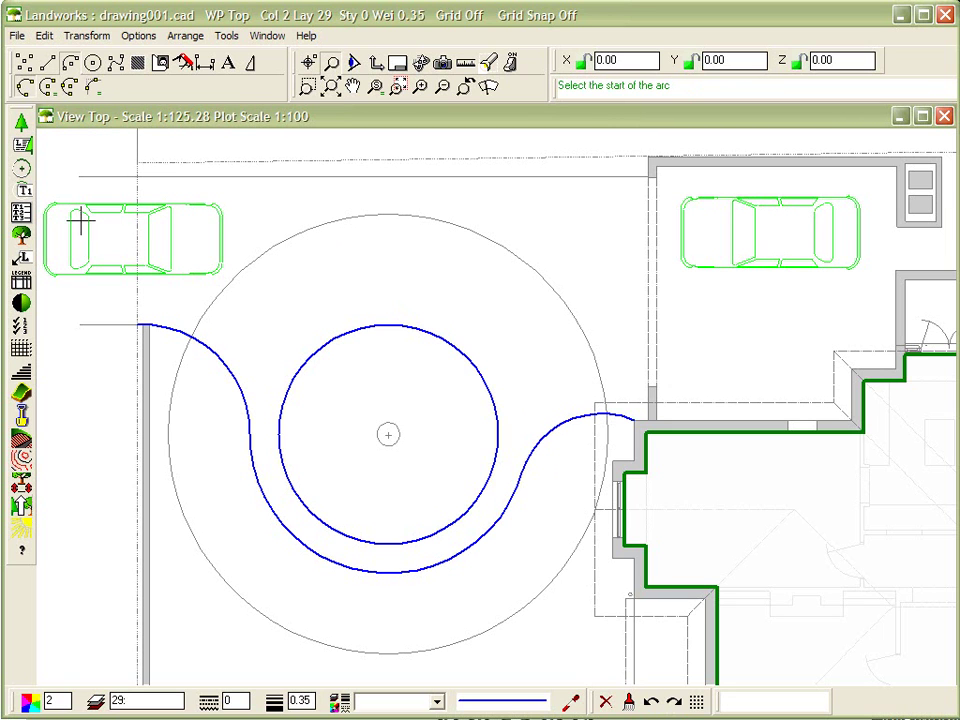
click(138, 323)
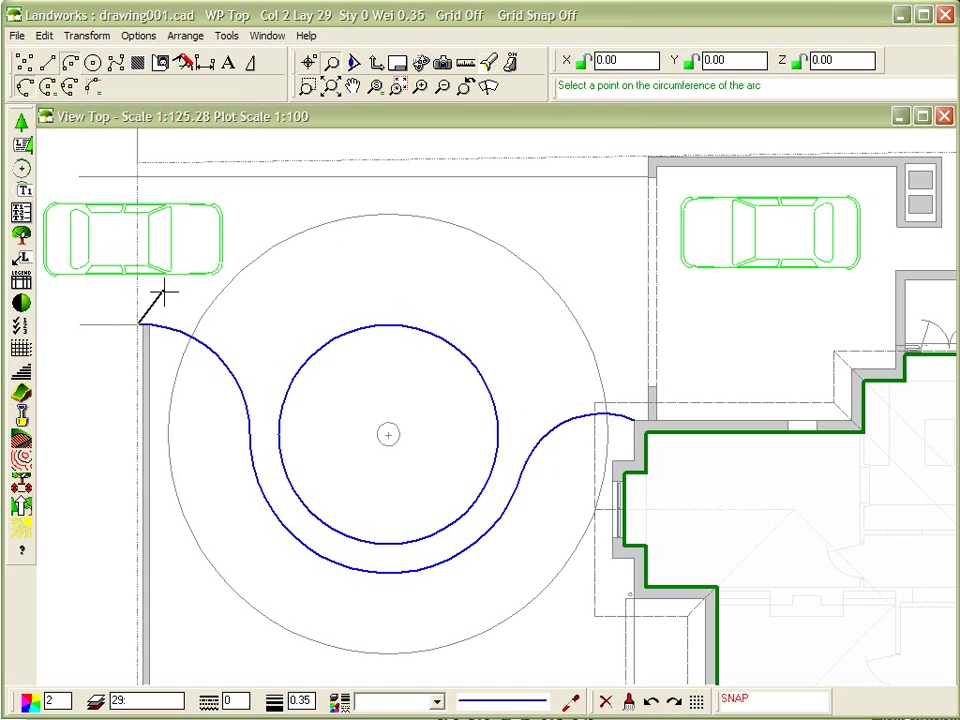
click(413, 247)
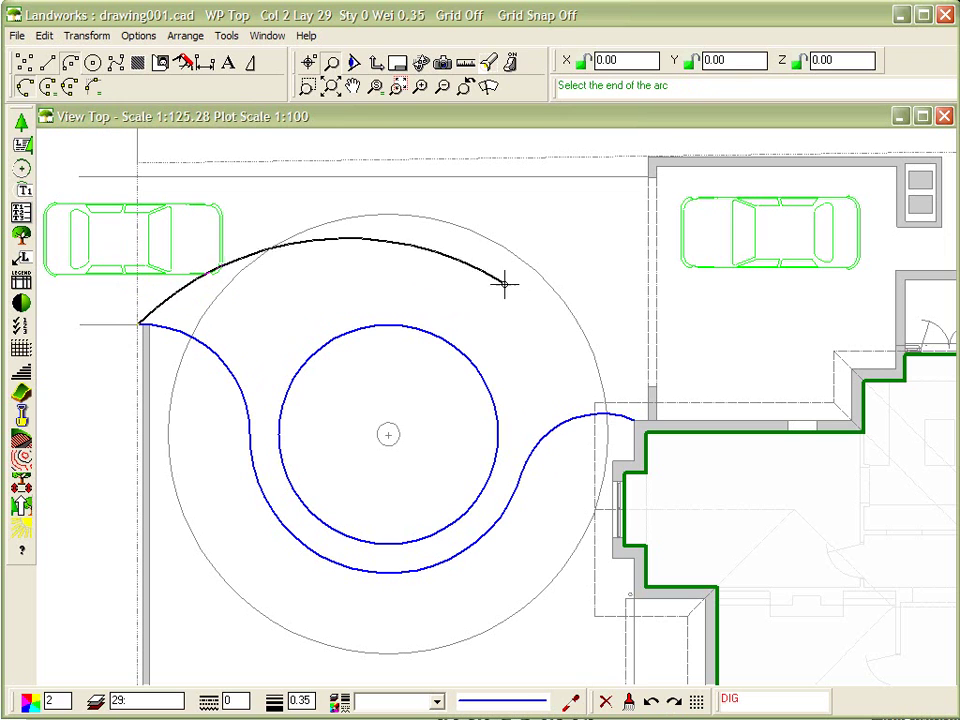
click(630, 412)
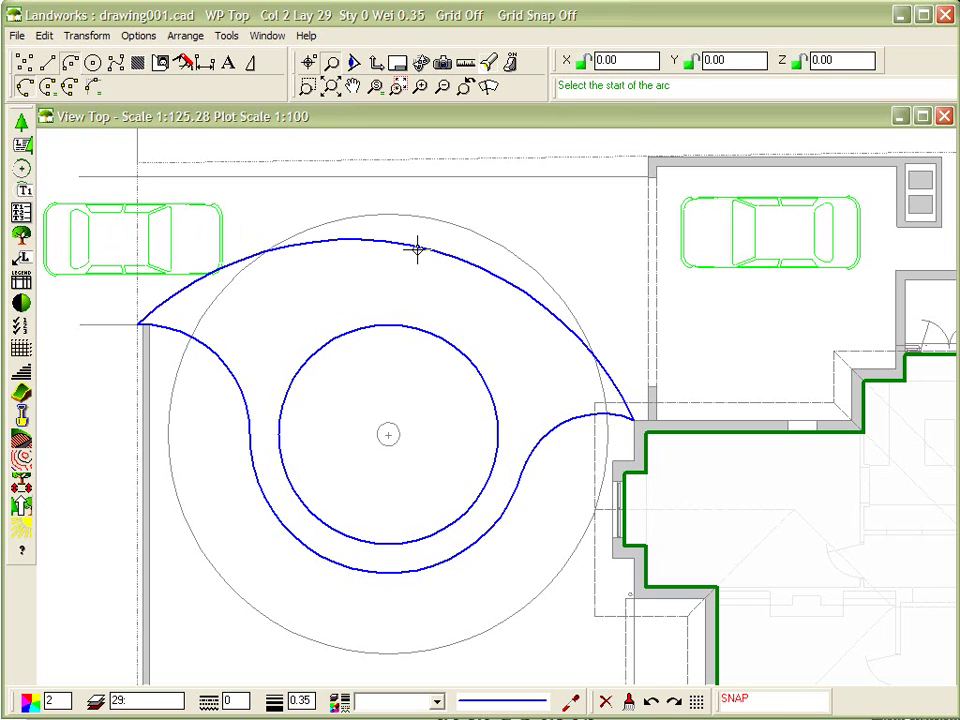
key(Escape)
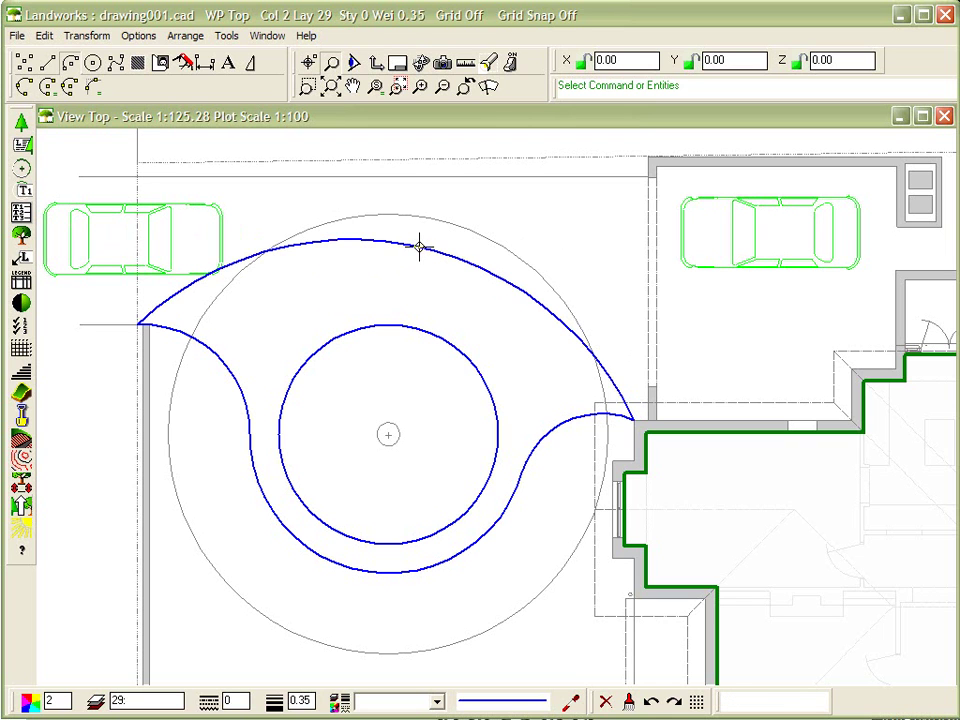
Step: Offset the new top arc outward with default offset settings, creating a parallel copy
click(420, 246)
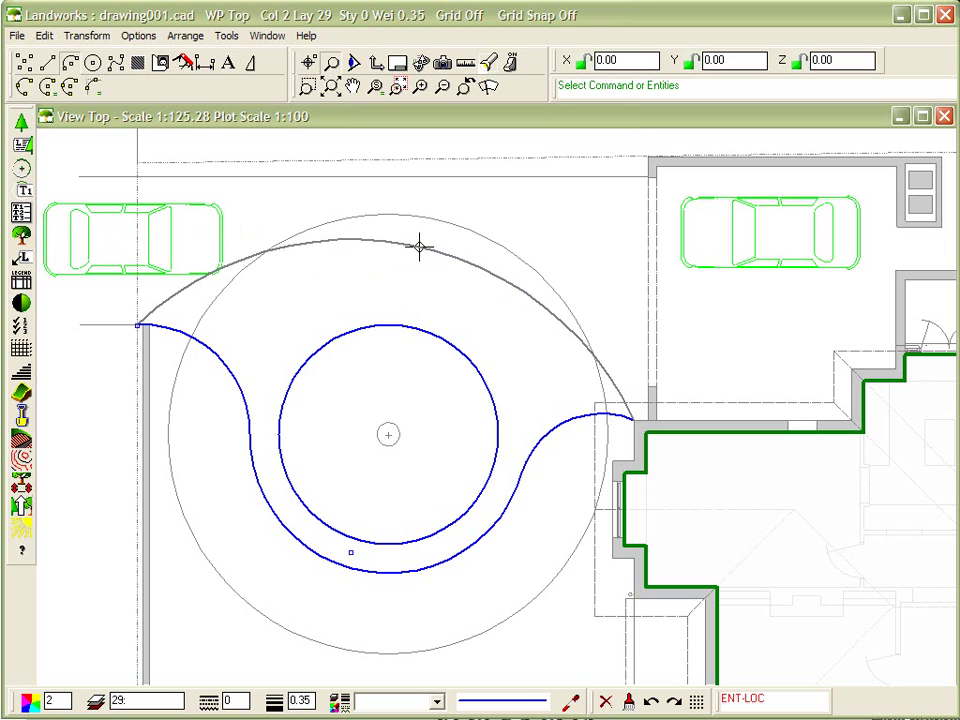
click(254, 68)
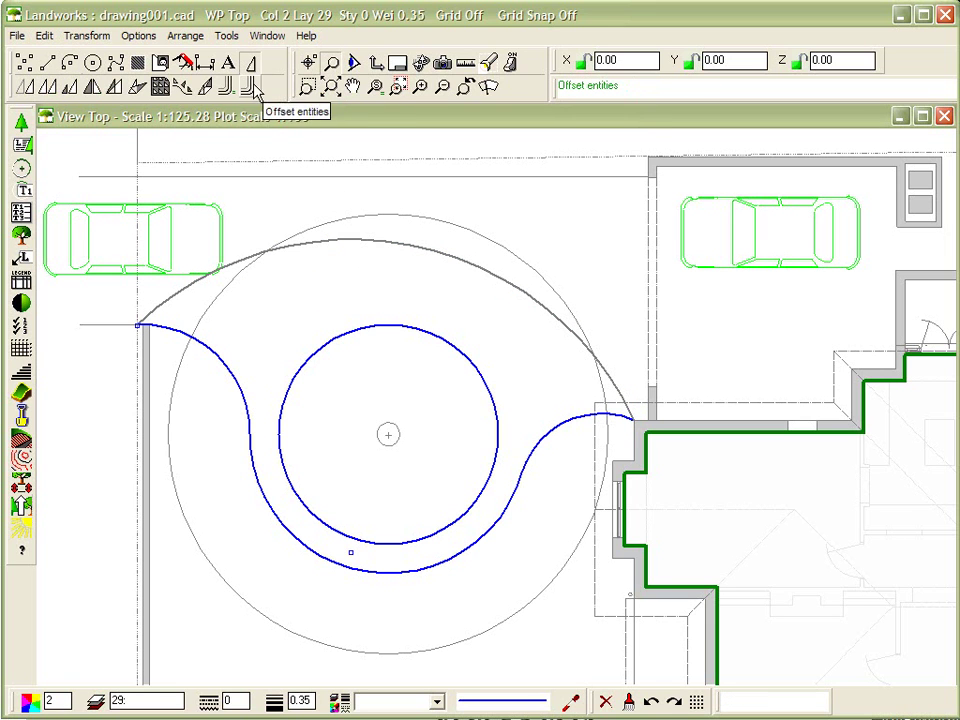
click(252, 88)
click(140, 234)
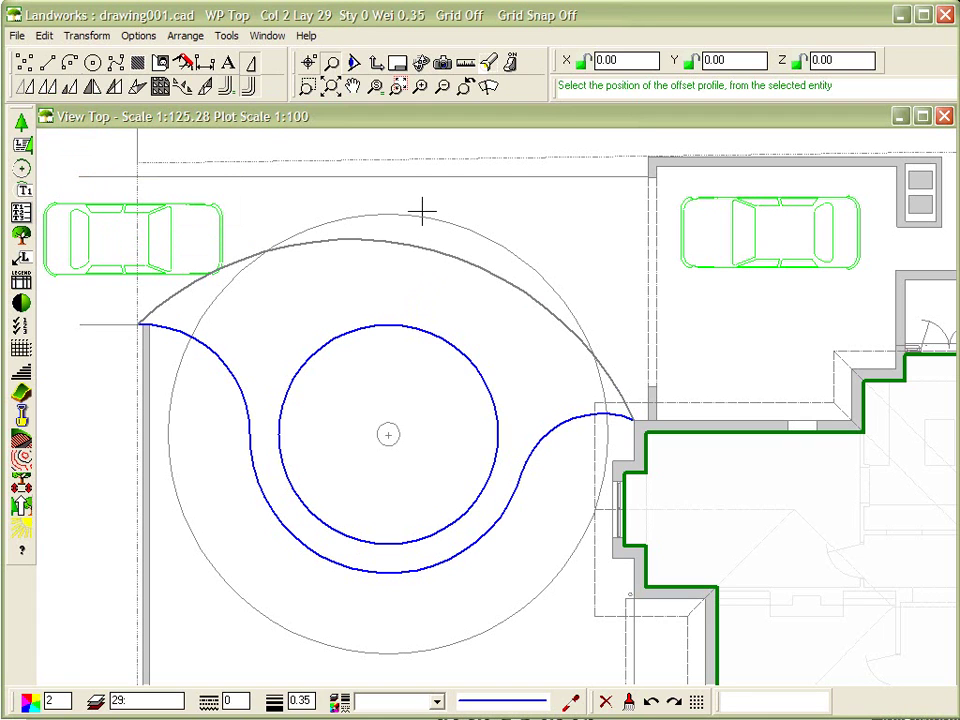
click(422, 210)
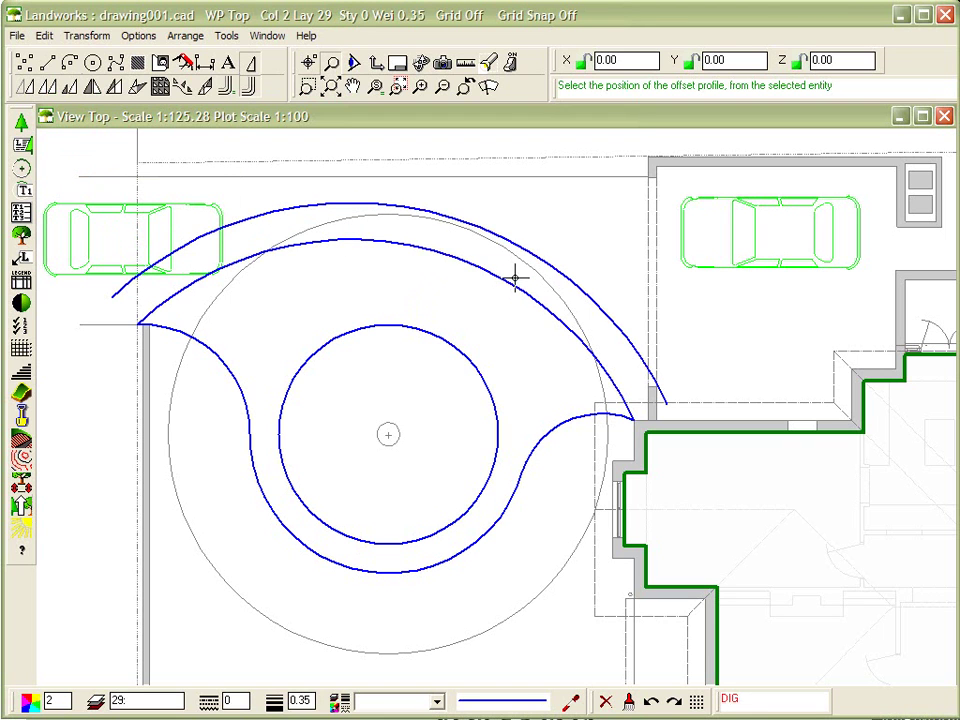
Step: Draw three-point arcs from the outer curve to the top-right house corner and the top-left boundary
click(70, 62)
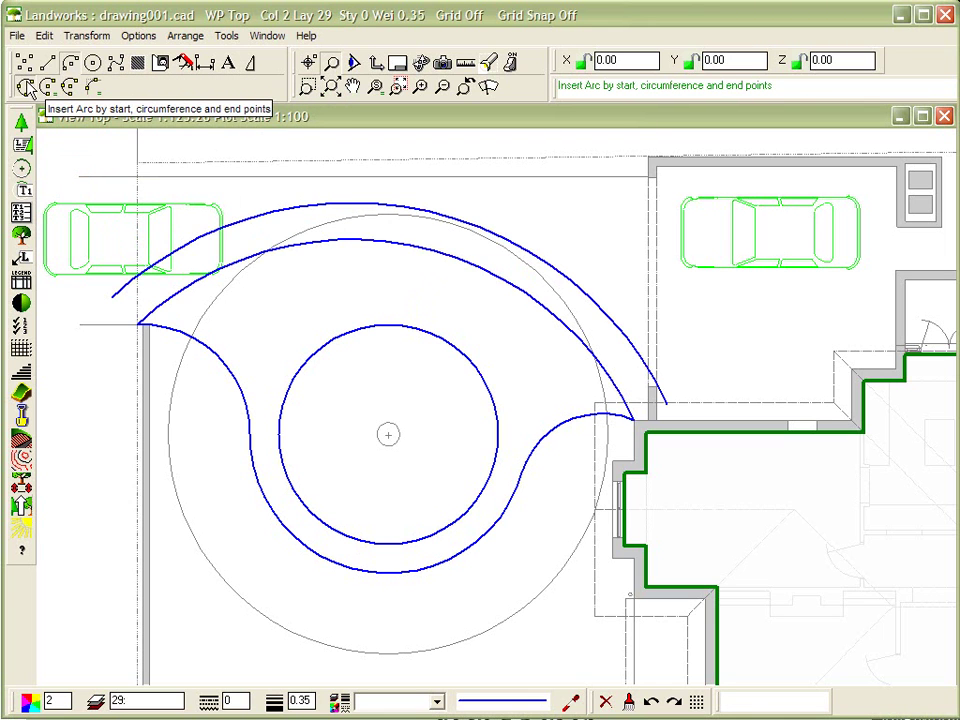
click(27, 86)
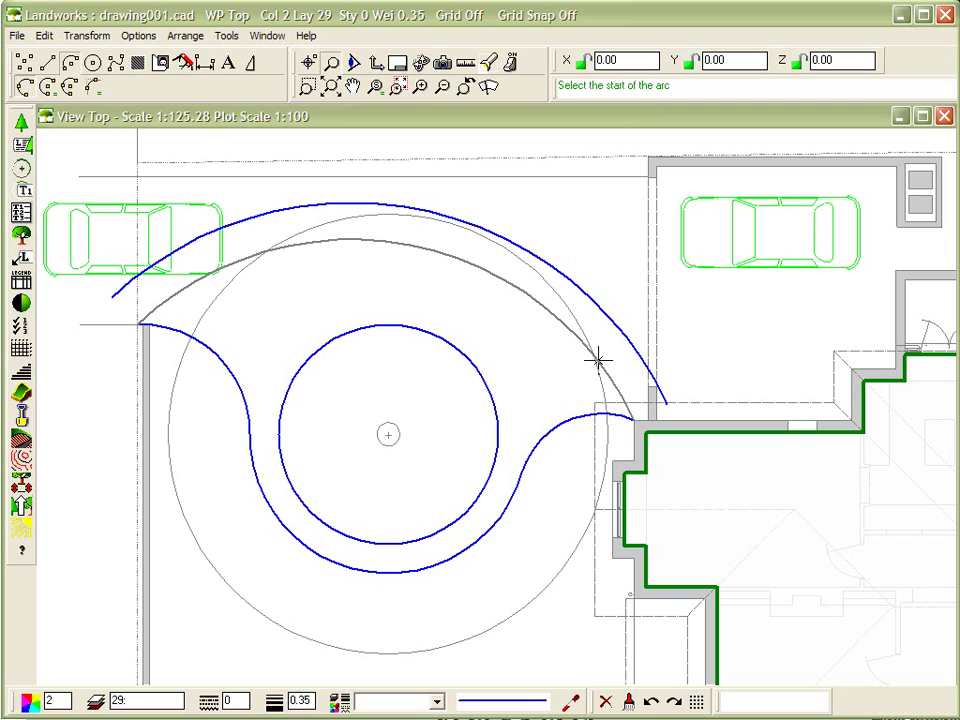
click(566, 279)
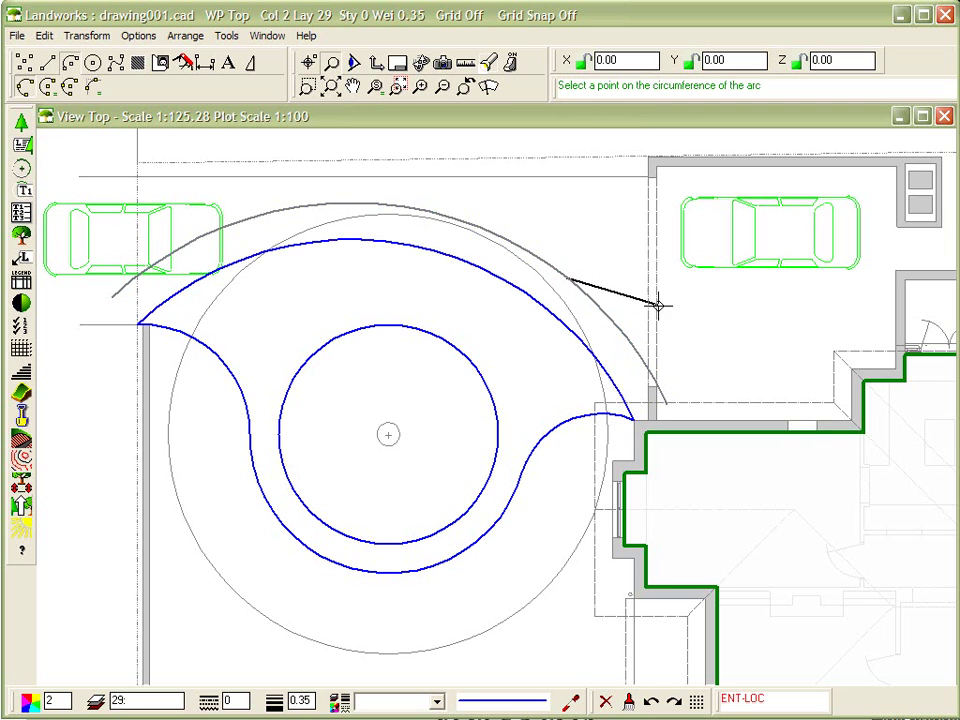
click(704, 320)
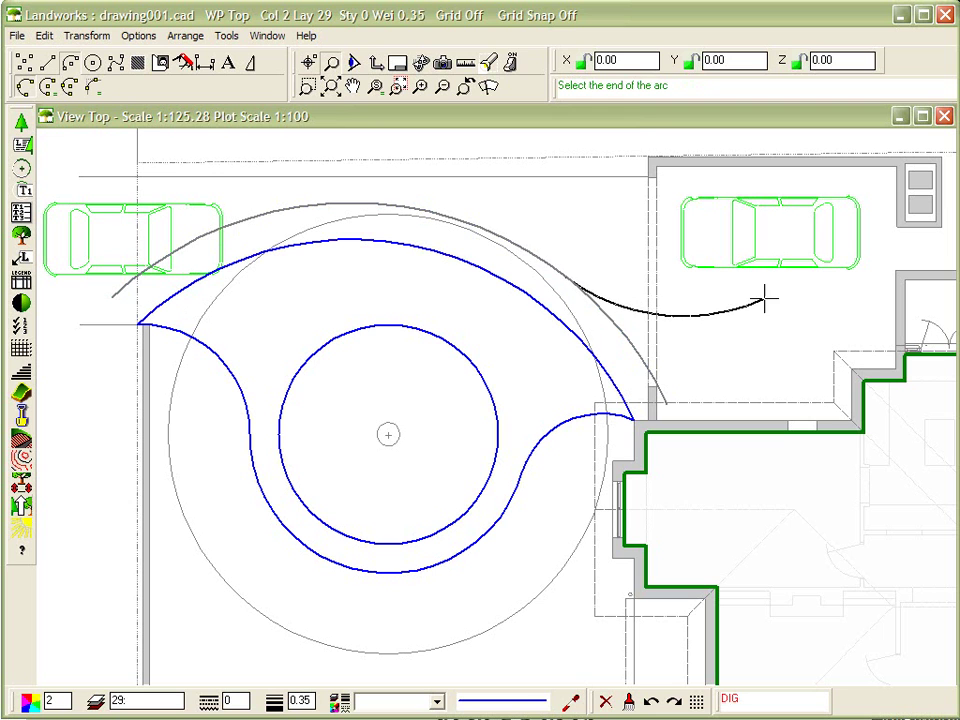
click(894, 167)
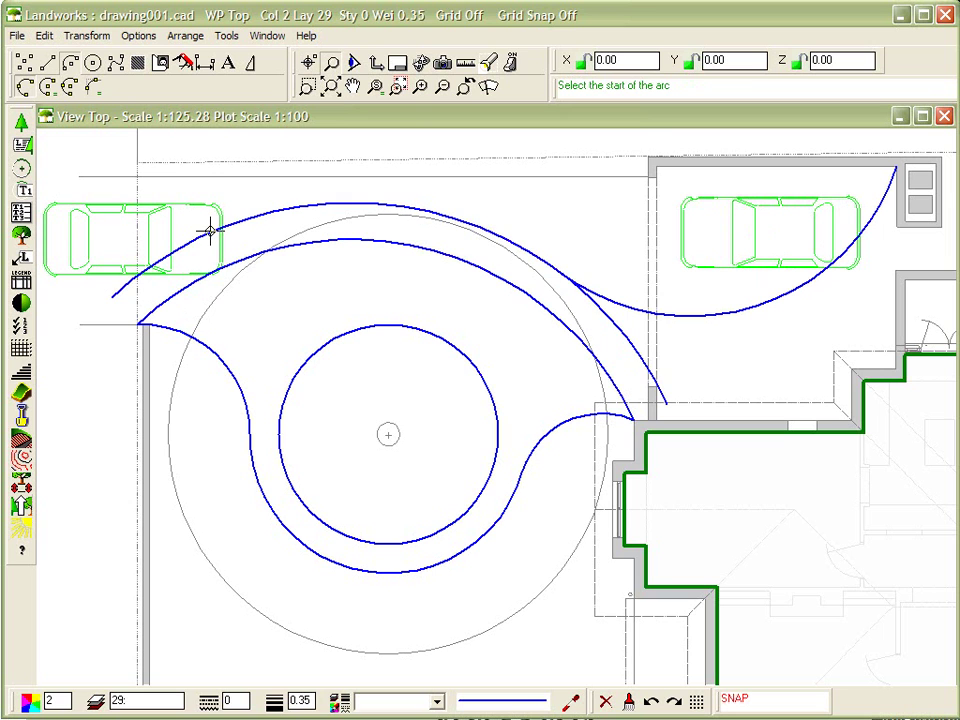
click(209, 231)
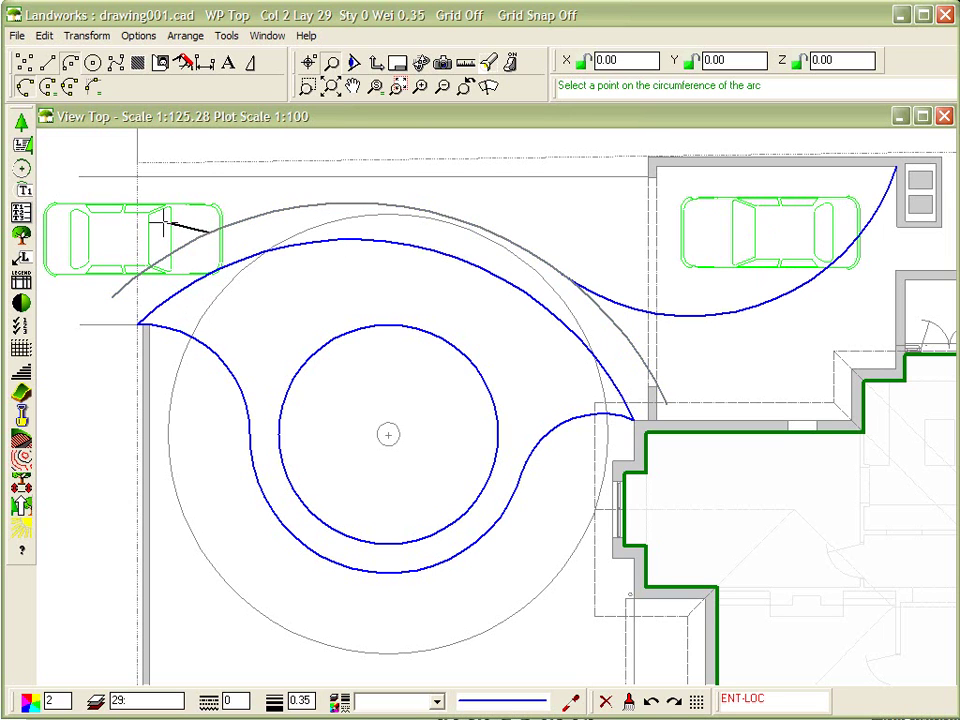
click(158, 213)
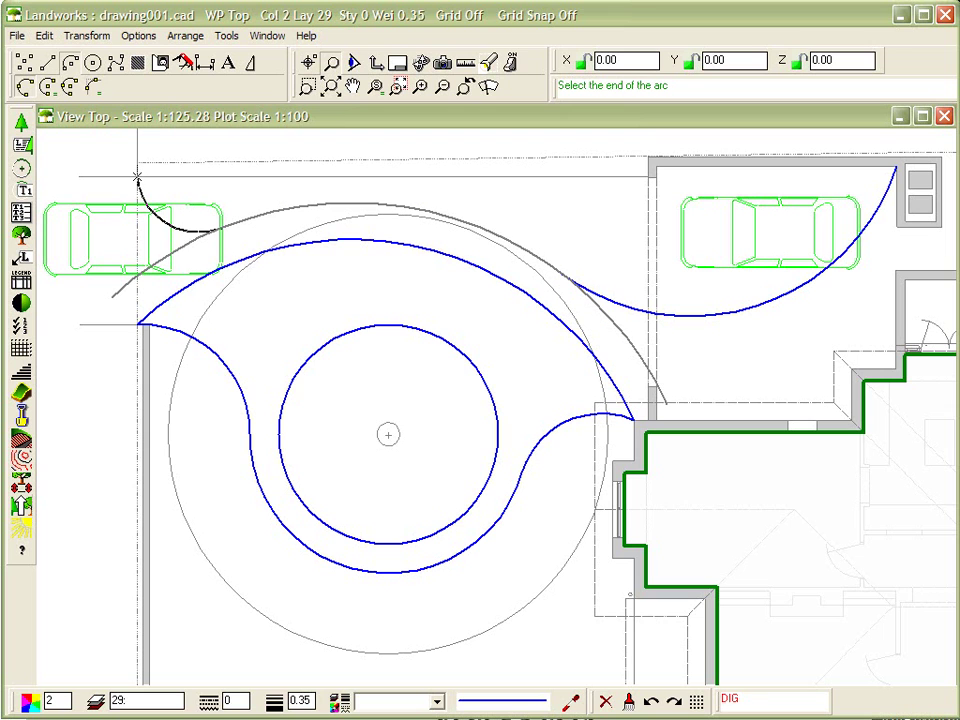
click(138, 176)
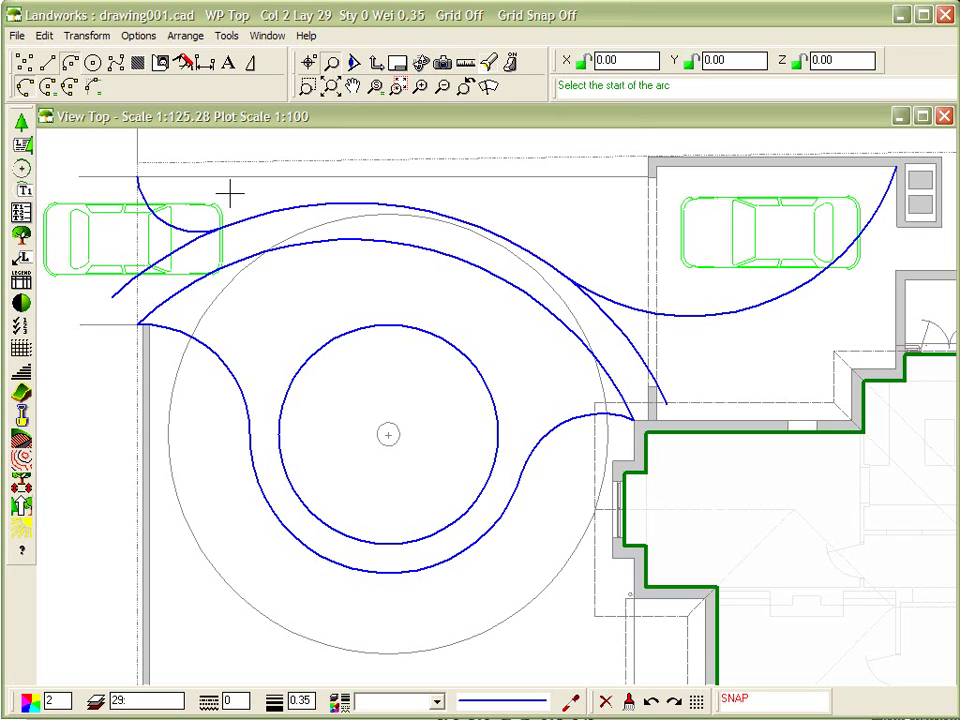
Step: Trim both overhanging ends of the outer offset curve back to the intersecting arc
key(Escape)
click(161, 255)
right_click(165, 262)
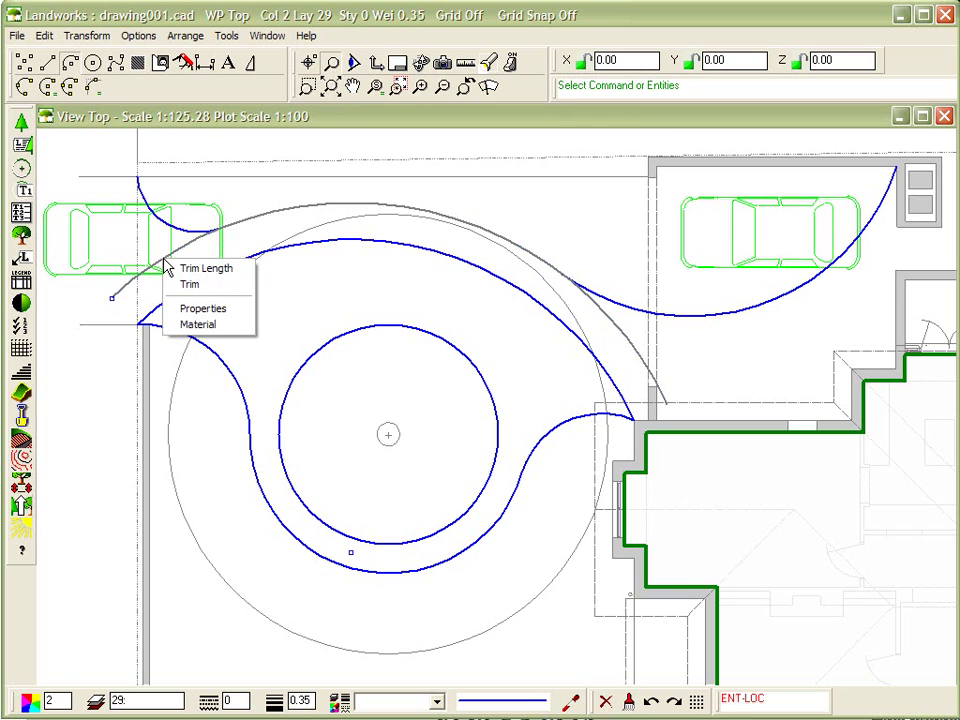
click(186, 287)
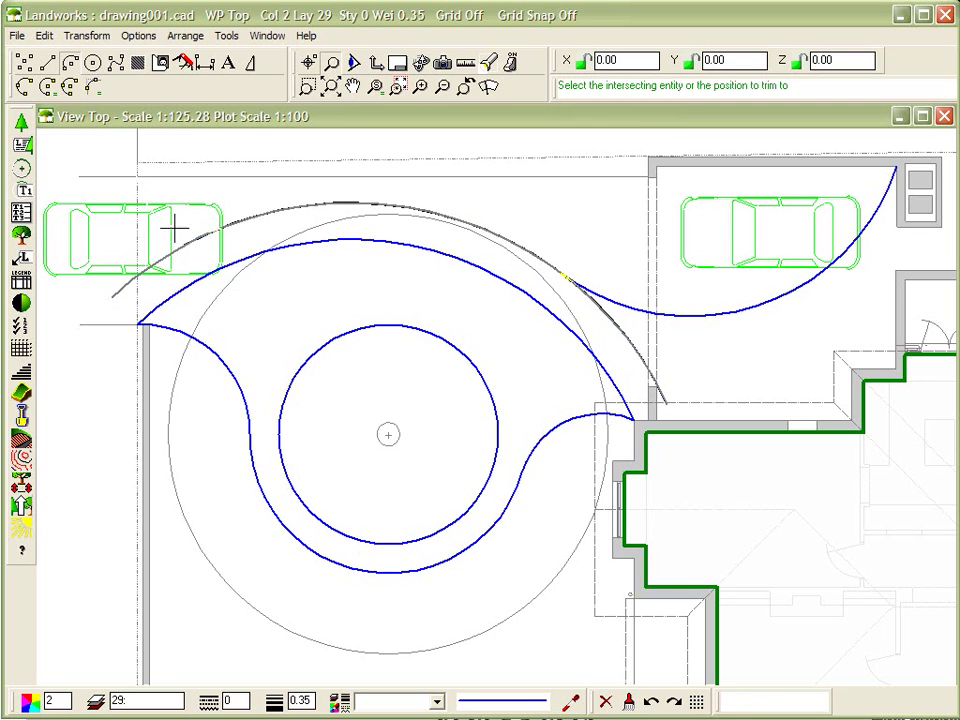
click(211, 220)
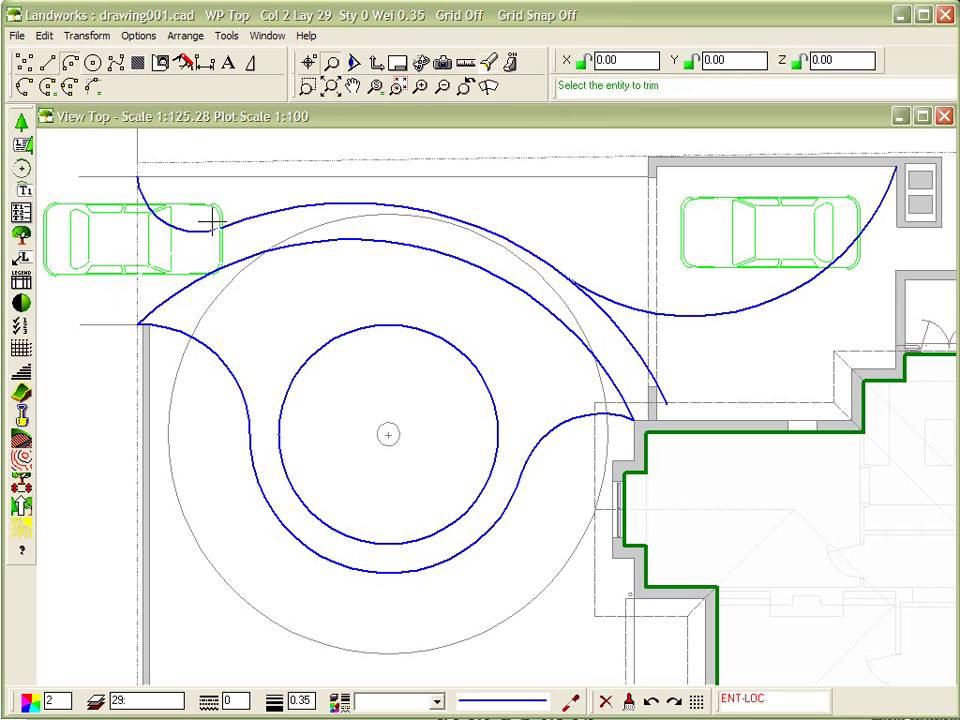
click(636, 360)
click(635, 308)
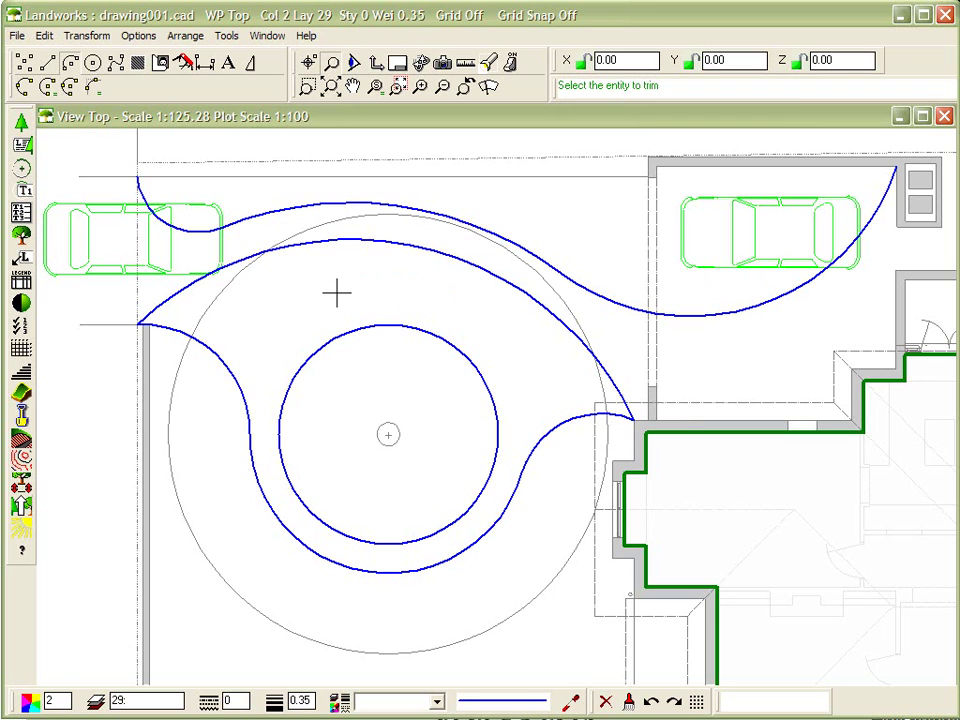
key(Escape)
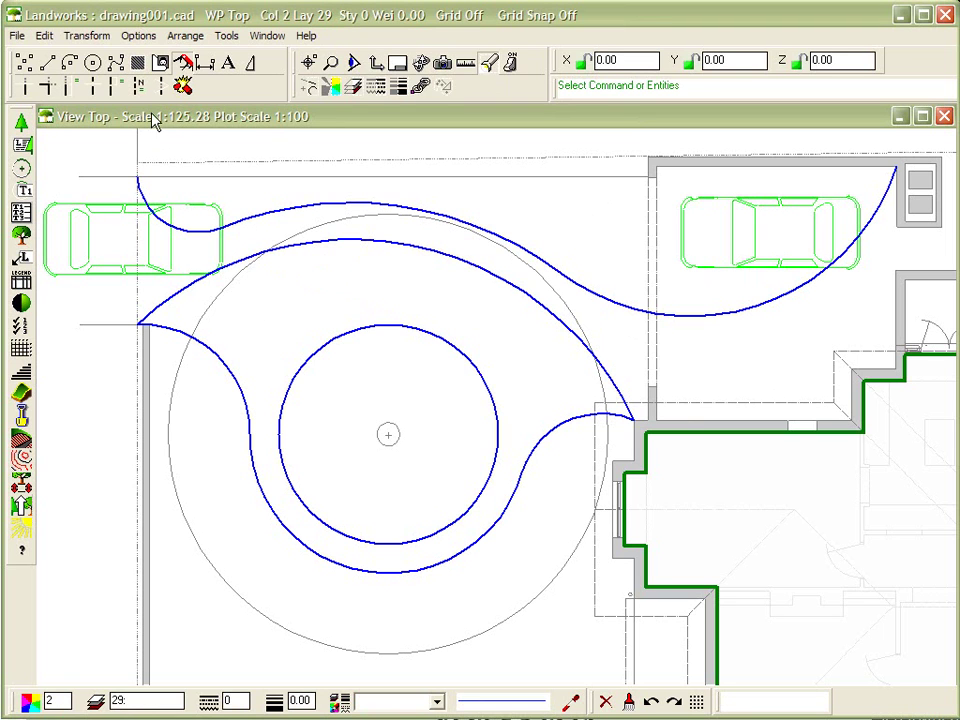
Step: Hatch inside the green house outline and set its fill to the pebble pattern (scale 2, 45°)
click(134, 70)
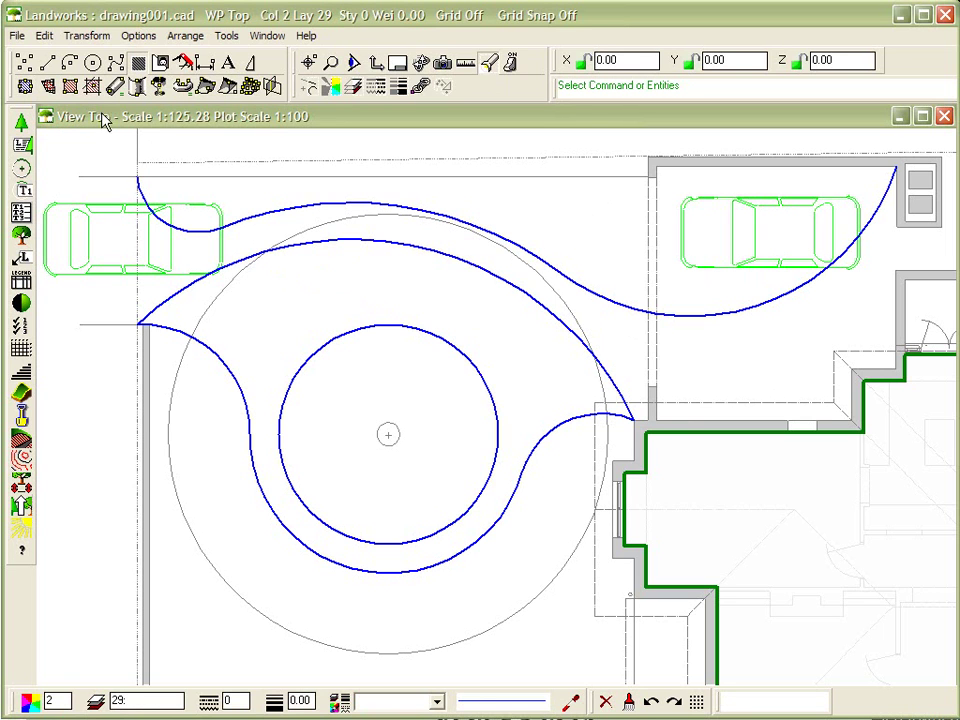
click(713, 470)
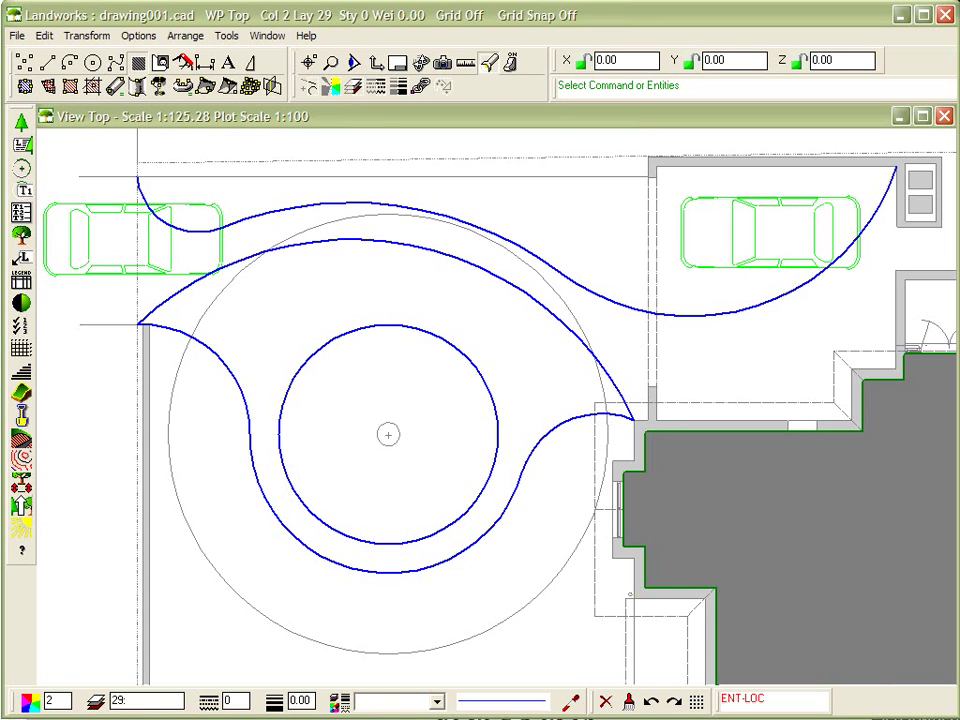
click(27, 90)
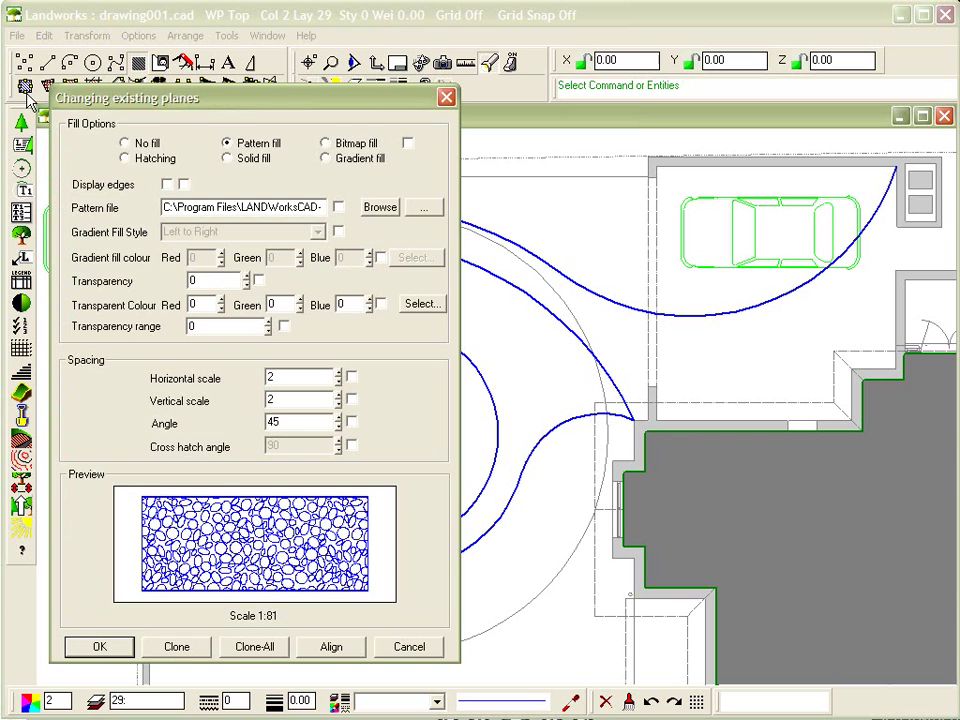
drag(52, 92, 79, 99)
click(255, 166)
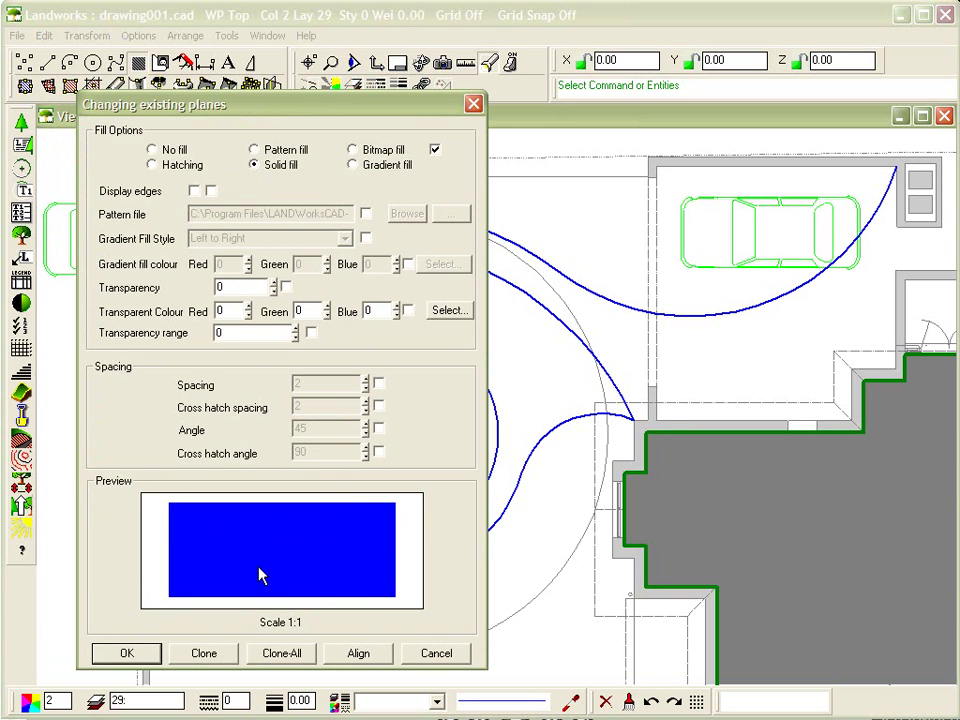
click(284, 151)
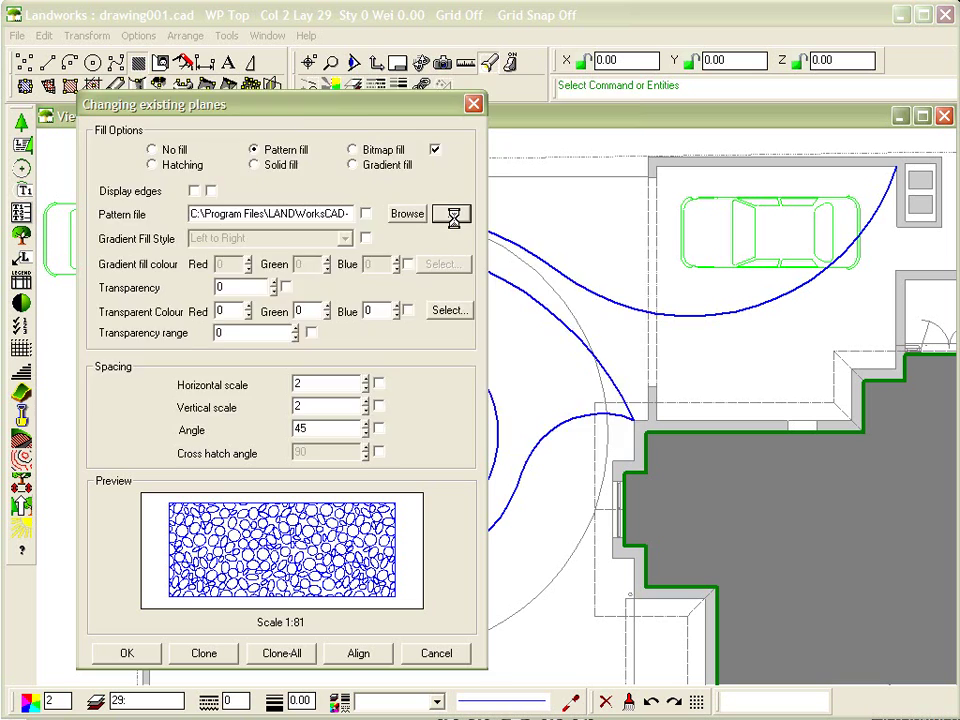
Step: Page through the hatch pattern library, then cancel to keep the pebble pattern
click(374, 397)
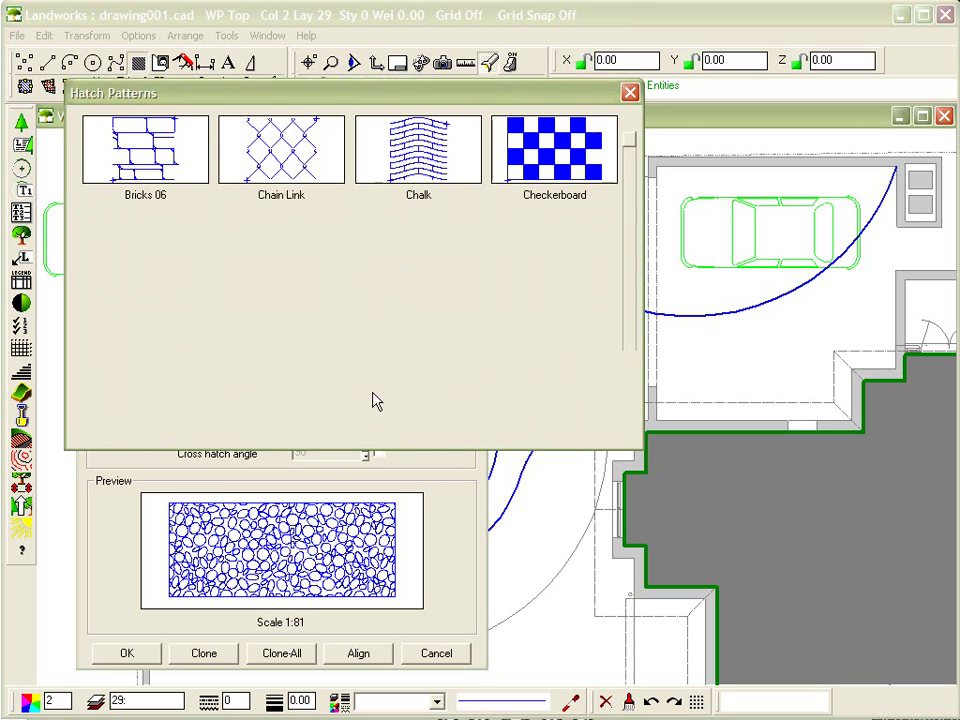
click(375, 398)
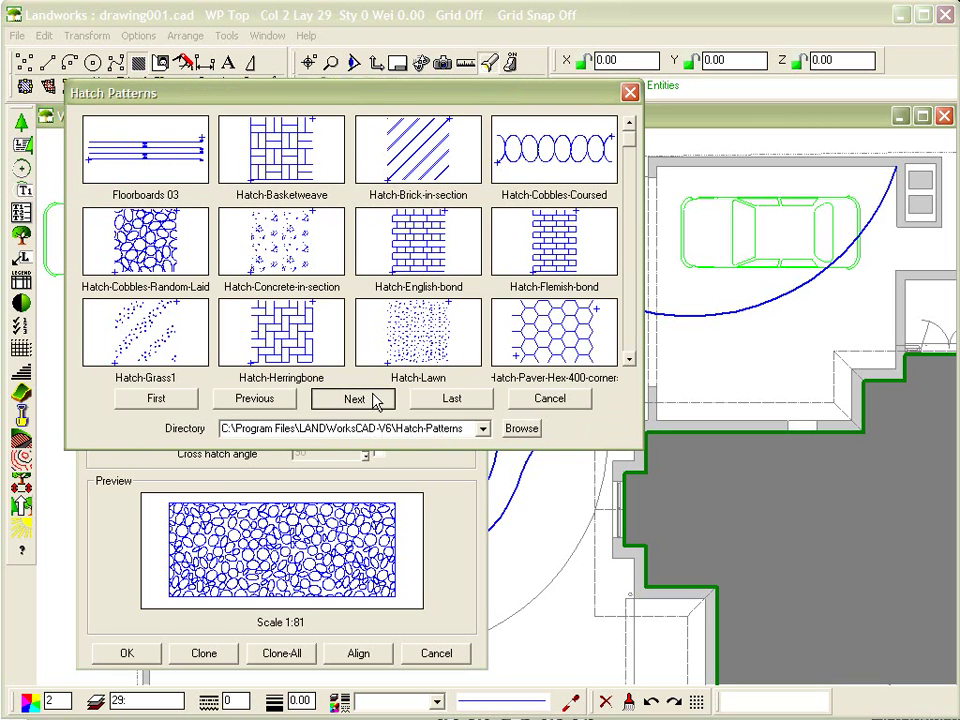
click(375, 398)
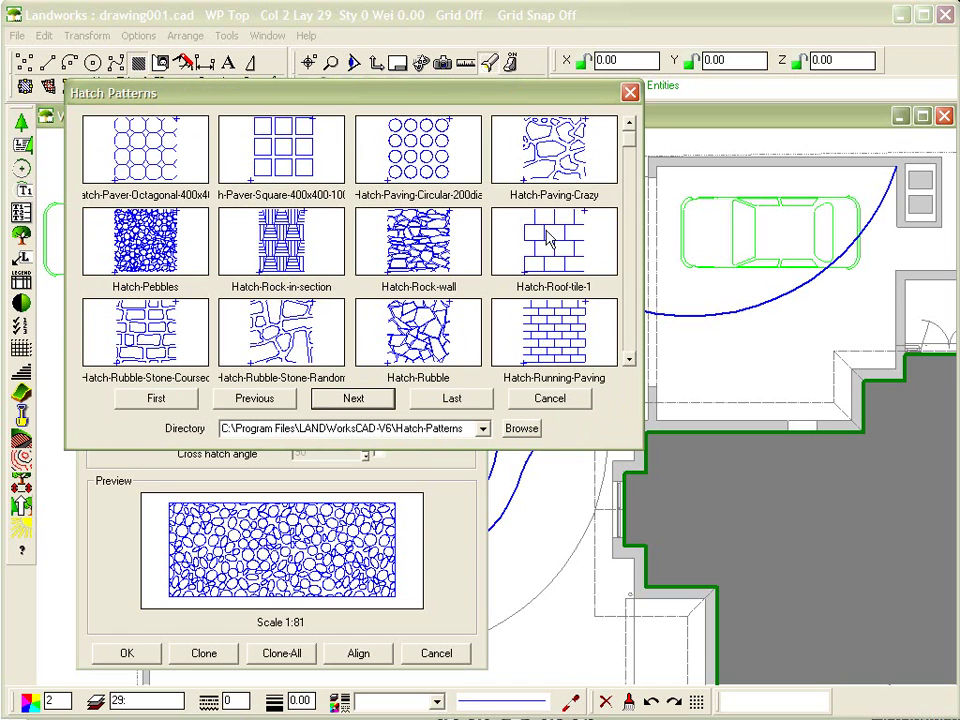
click(536, 400)
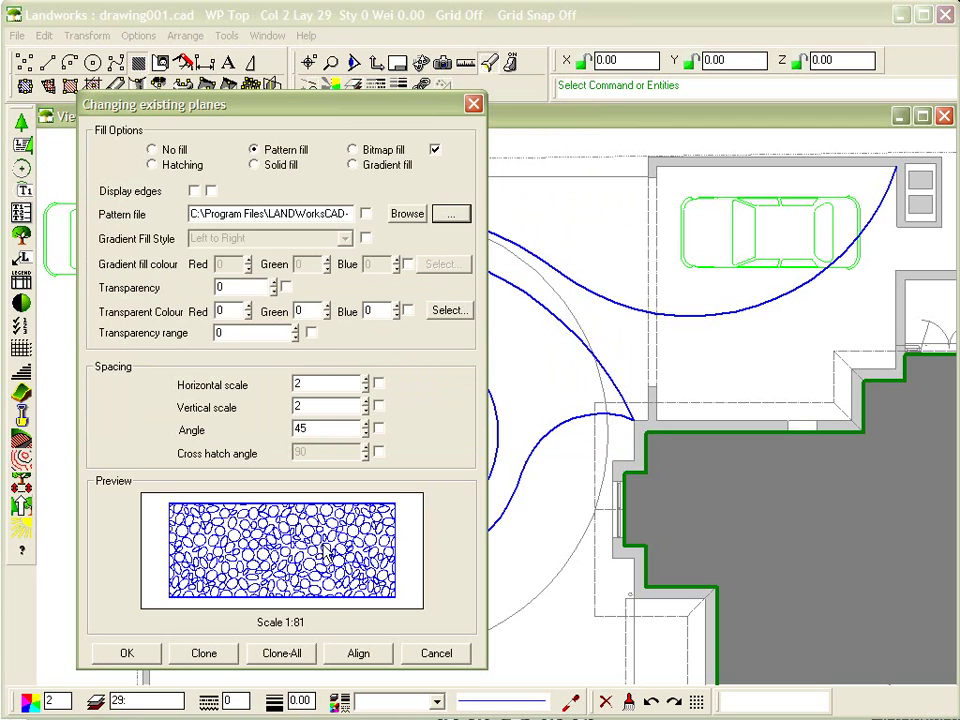
Step: Fill the band bounded by the outer arcs, right S-curve and central circle with pebble hatch
click(145, 653)
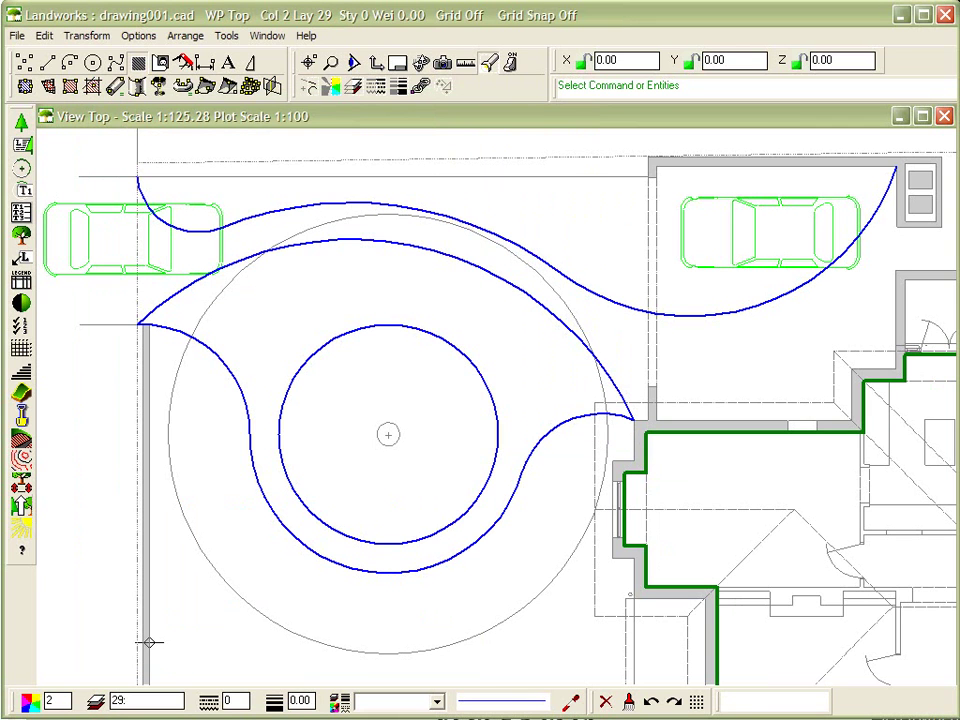
click(188, 287)
click(182, 331)
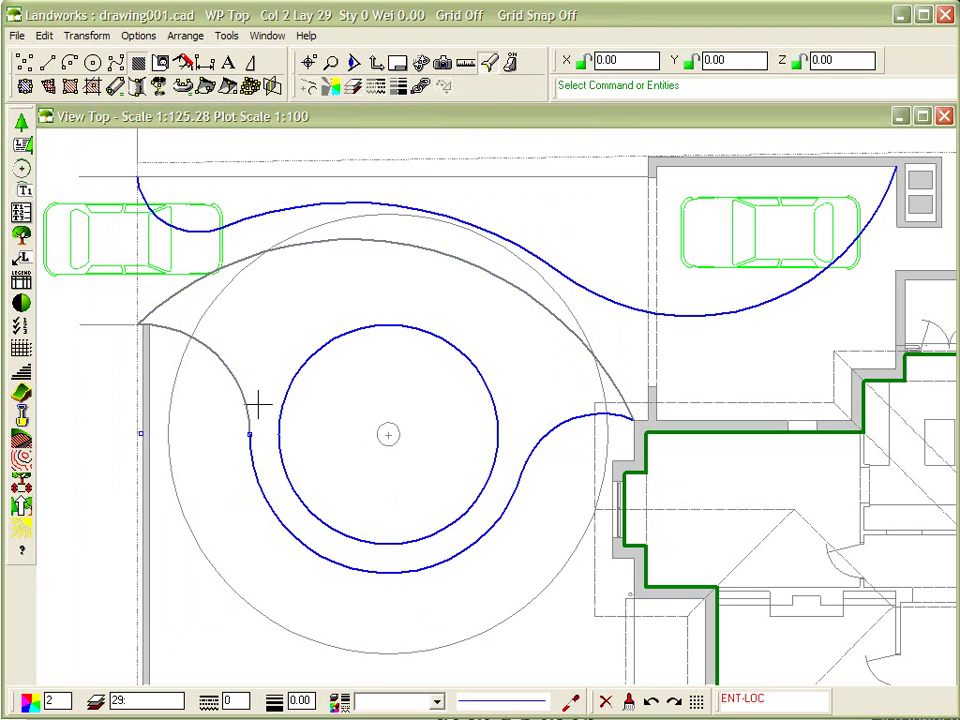
click(256, 481)
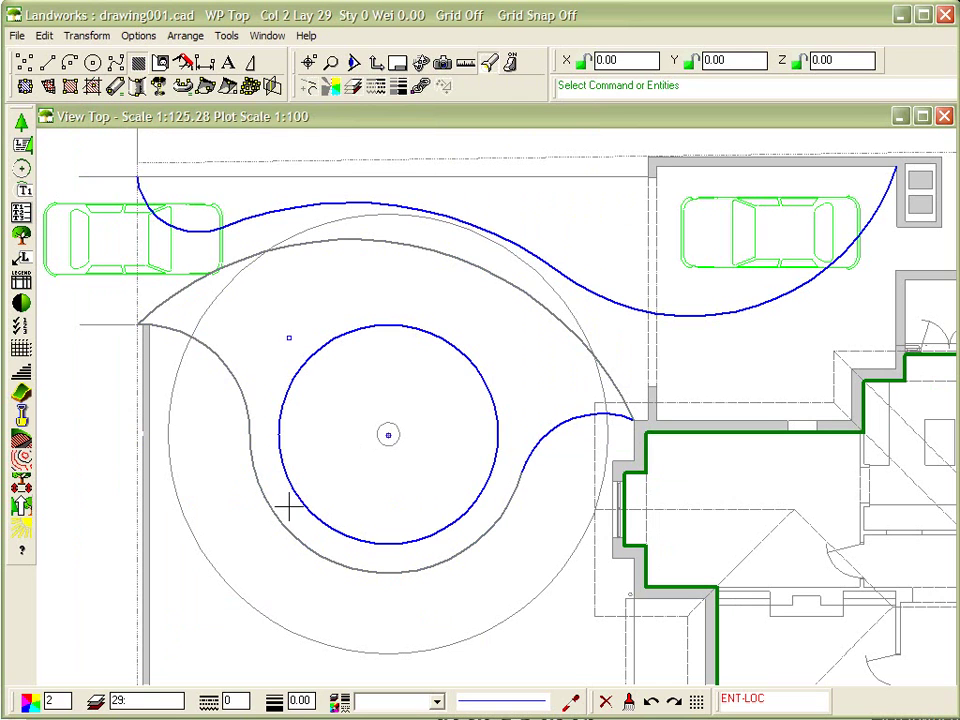
click(535, 443)
click(476, 369)
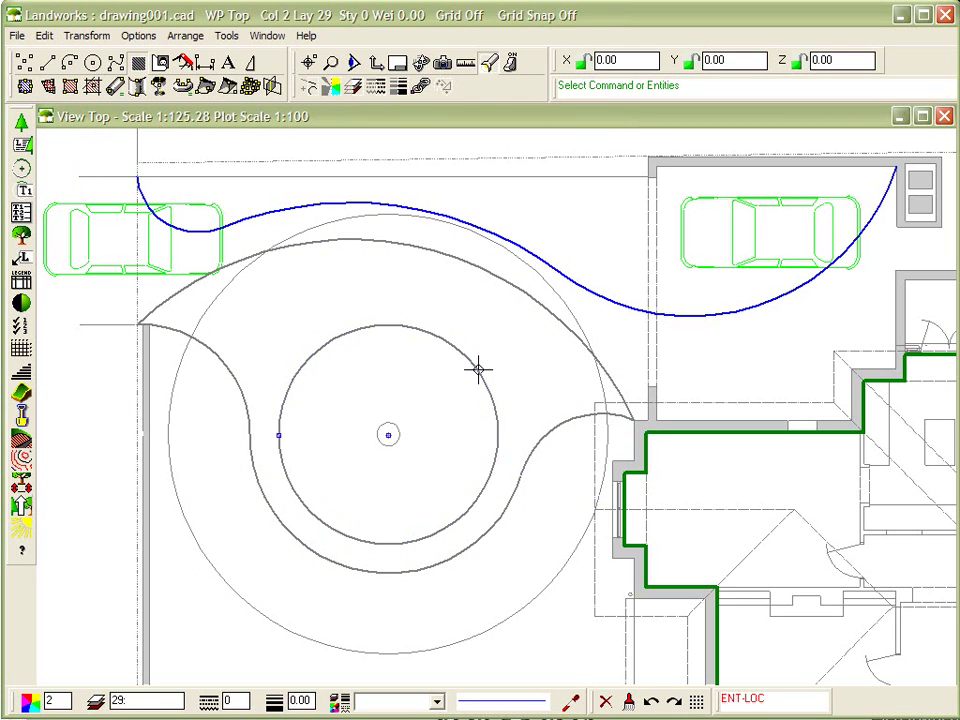
click(24, 87)
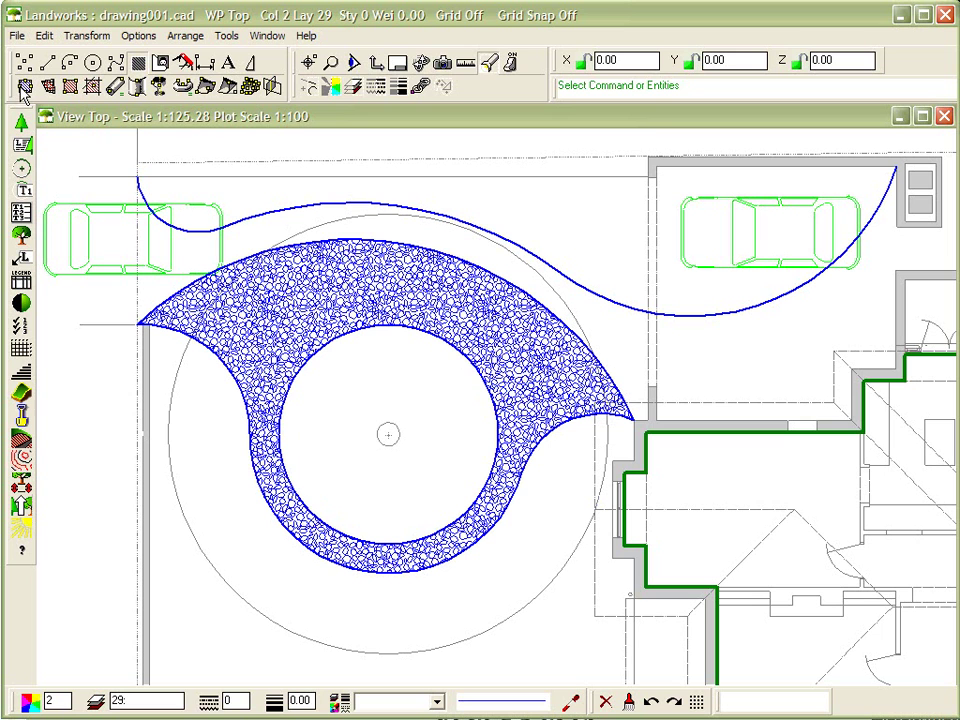
click(330, 62)
click(310, 88)
click(435, 296)
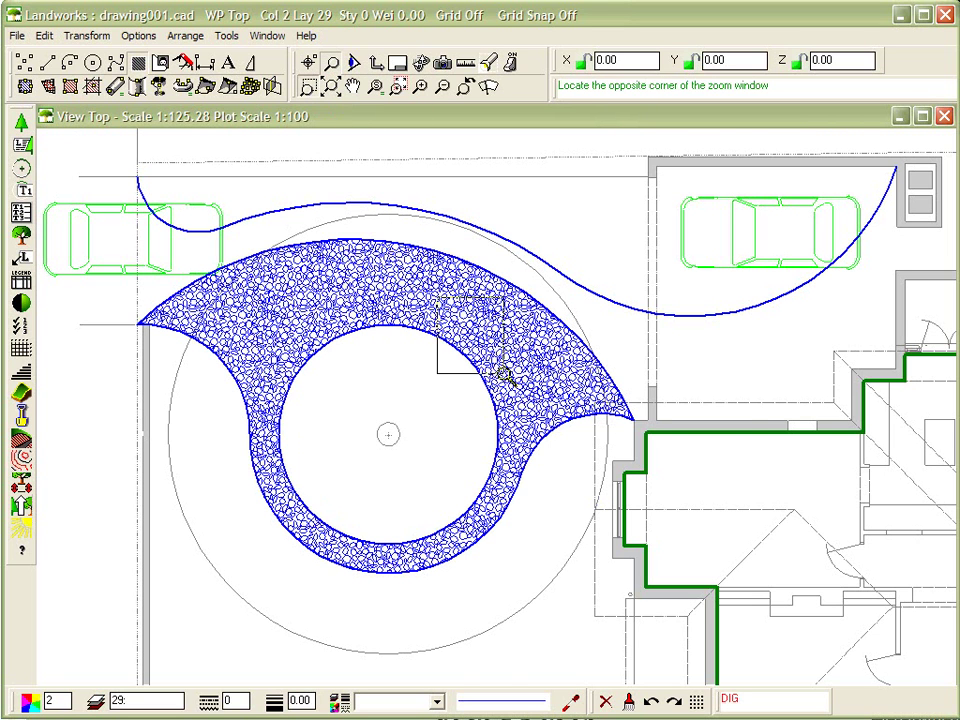
click(532, 380)
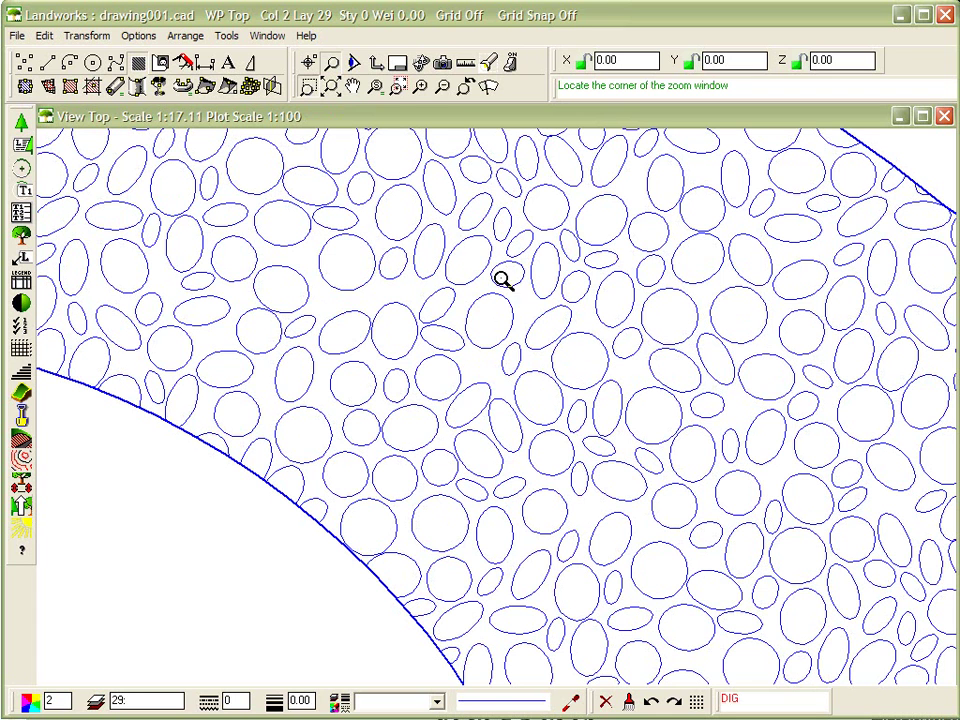
click(465, 88)
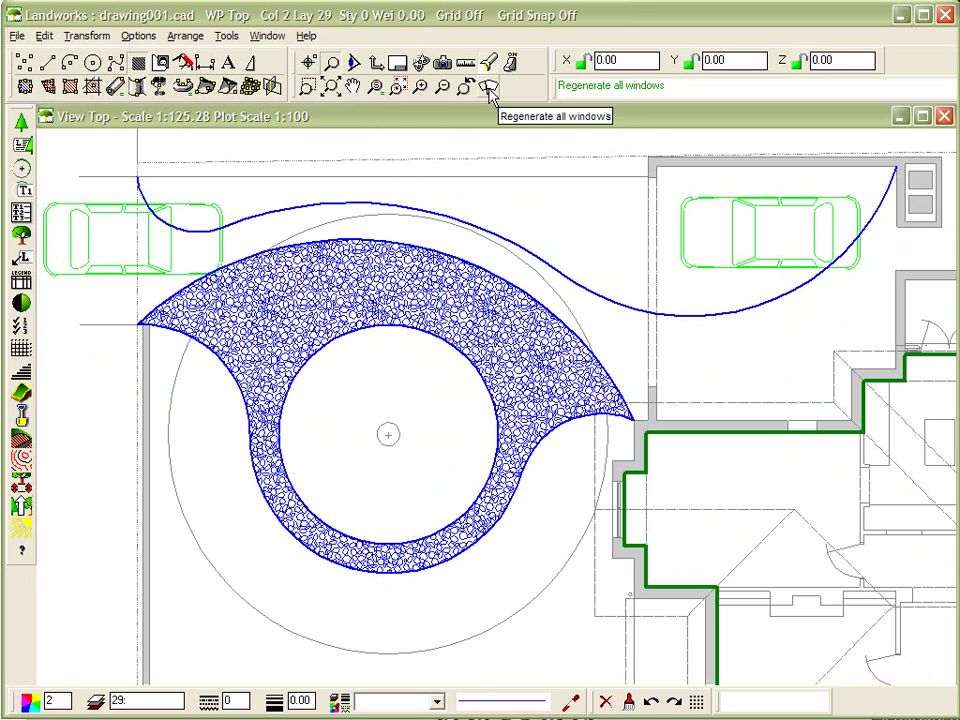
click(490, 93)
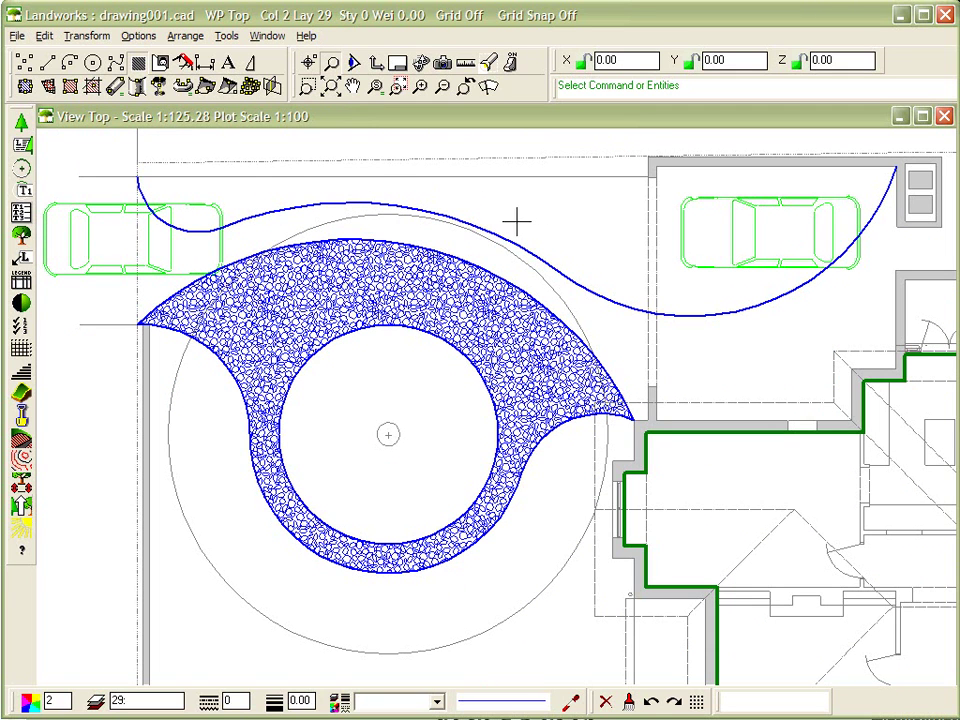
Step: Box-select the top strip's boundary curves, excluding the right car, and fill it with pebble hatch
click(197, 224)
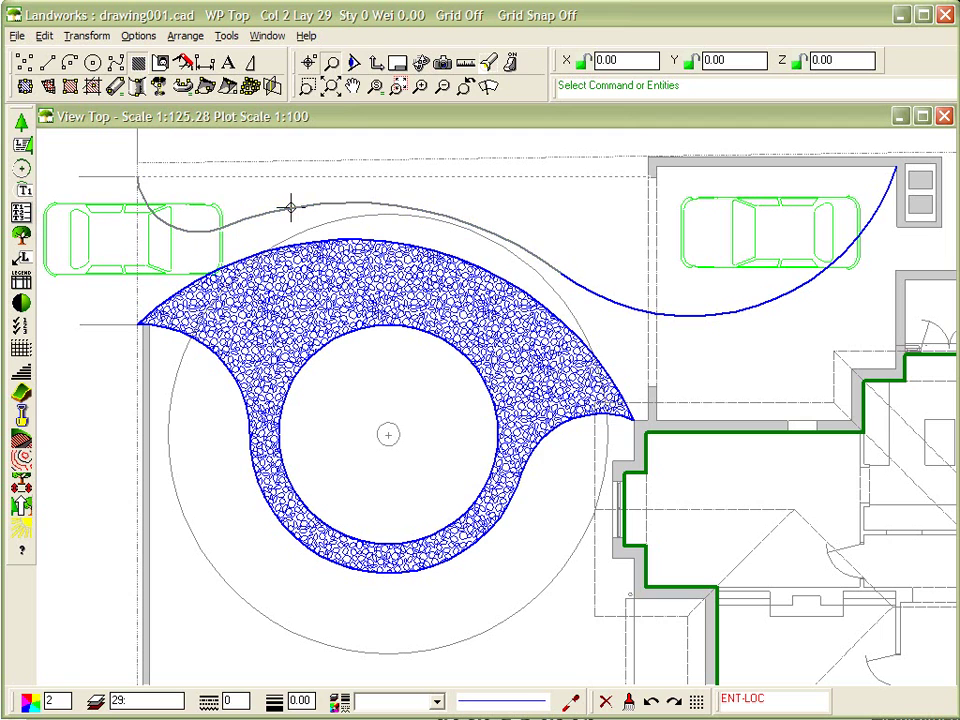
click(588, 242)
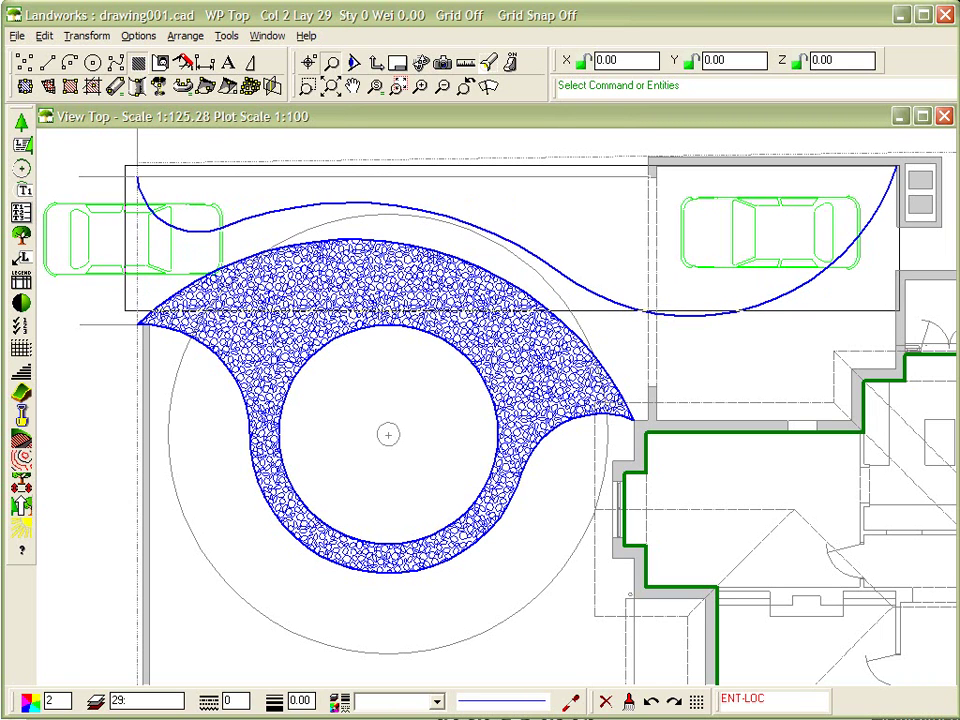
click(900, 319)
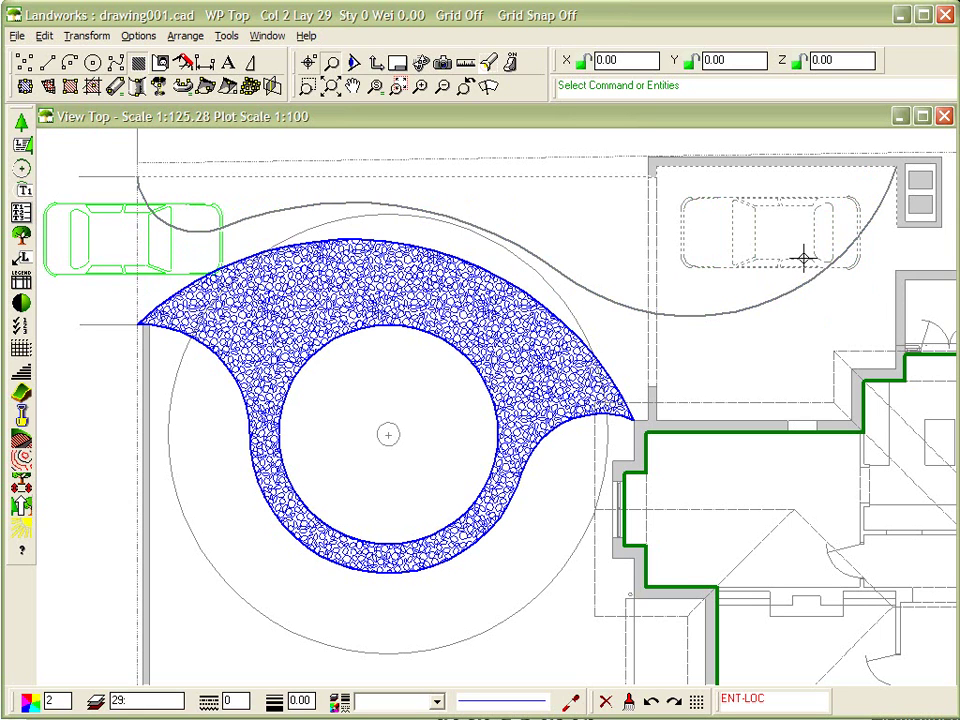
click(803, 257)
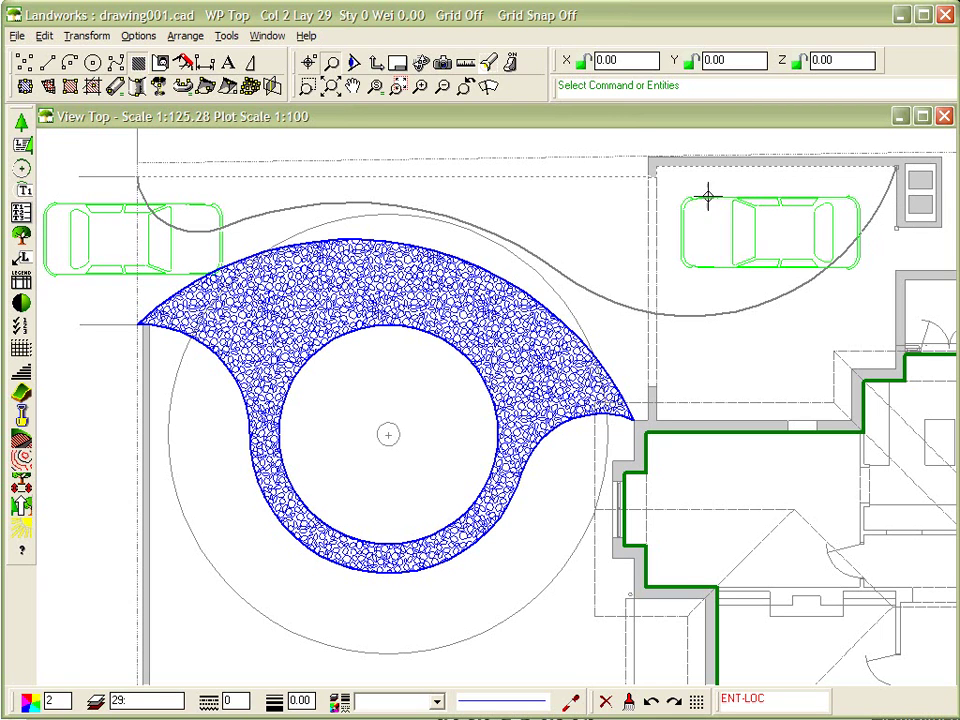
click(27, 88)
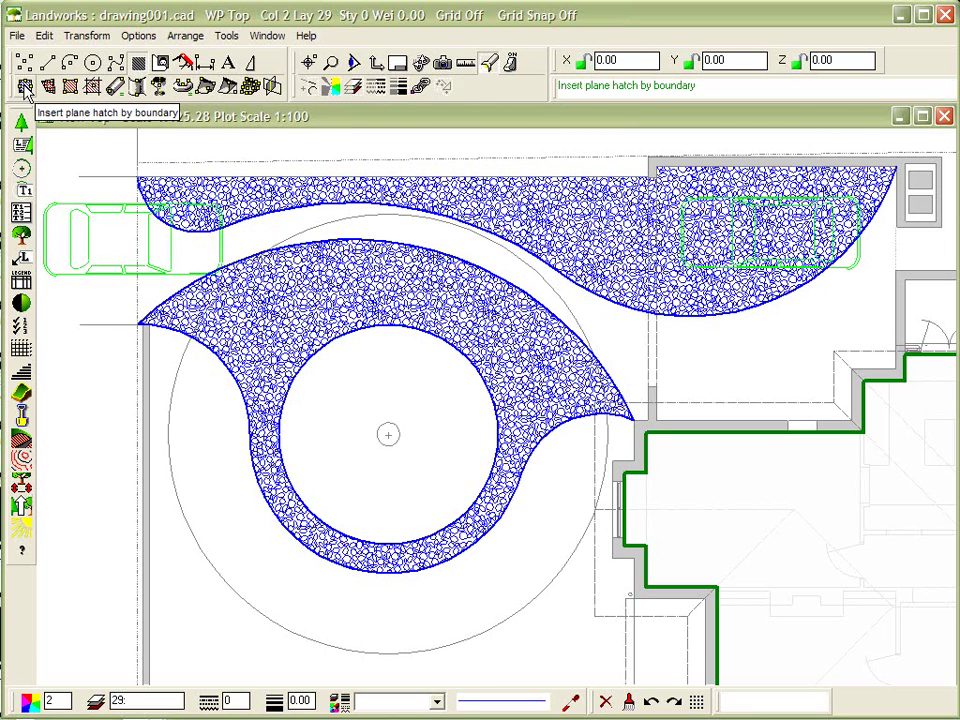
Step: Change the pebble hatch's horizontal and vertical scale from 2 to 4
click(24, 86)
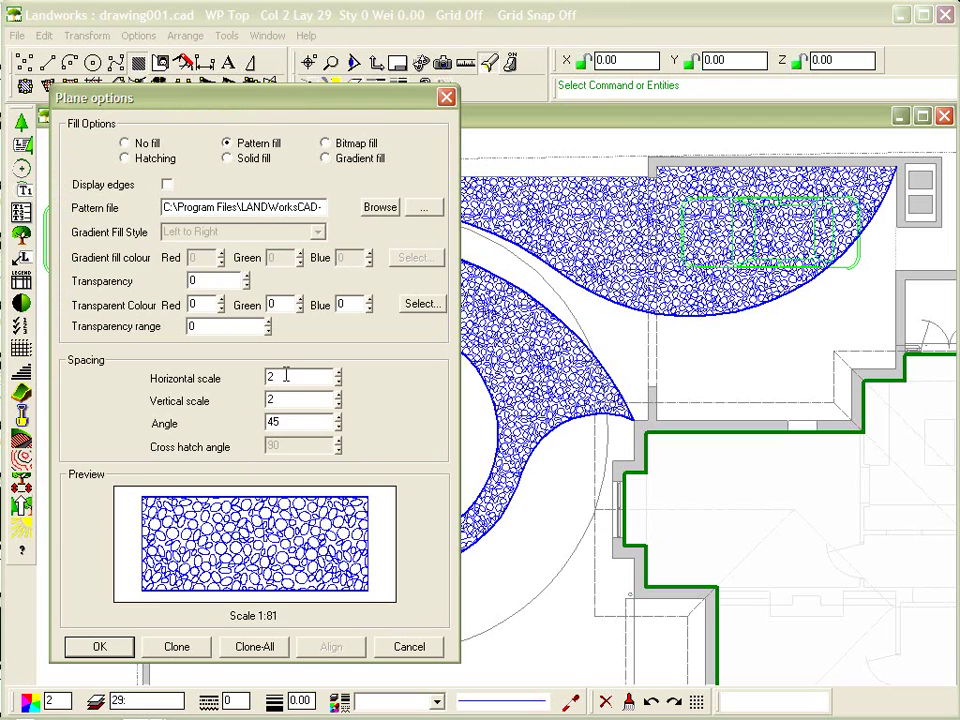
drag(286, 375, 253, 374)
text(4)
drag(270, 400, 248, 401)
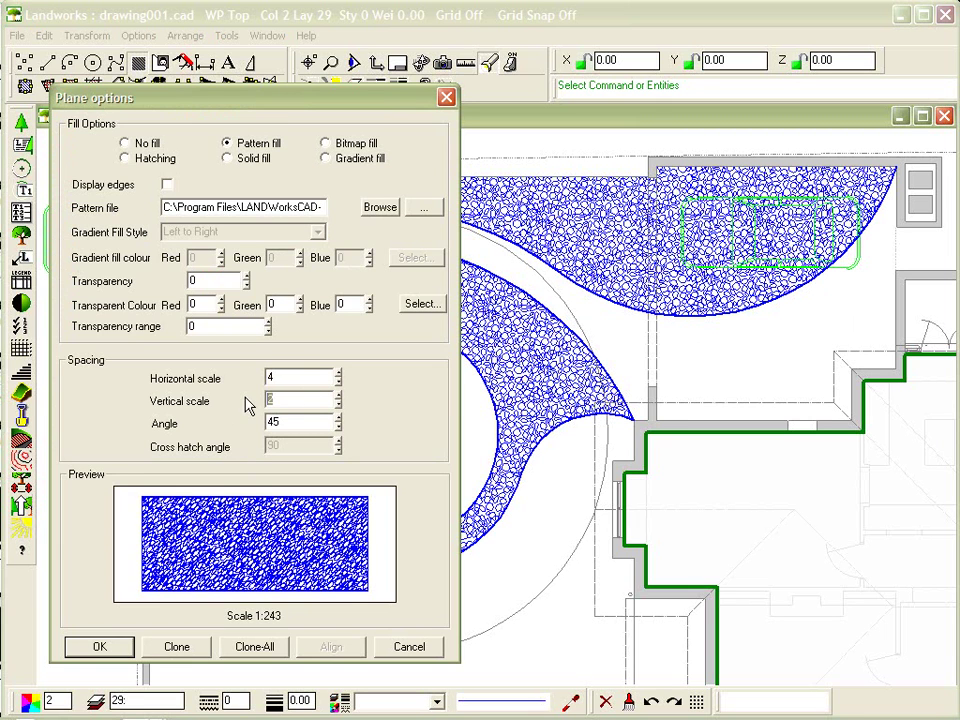
text(4)
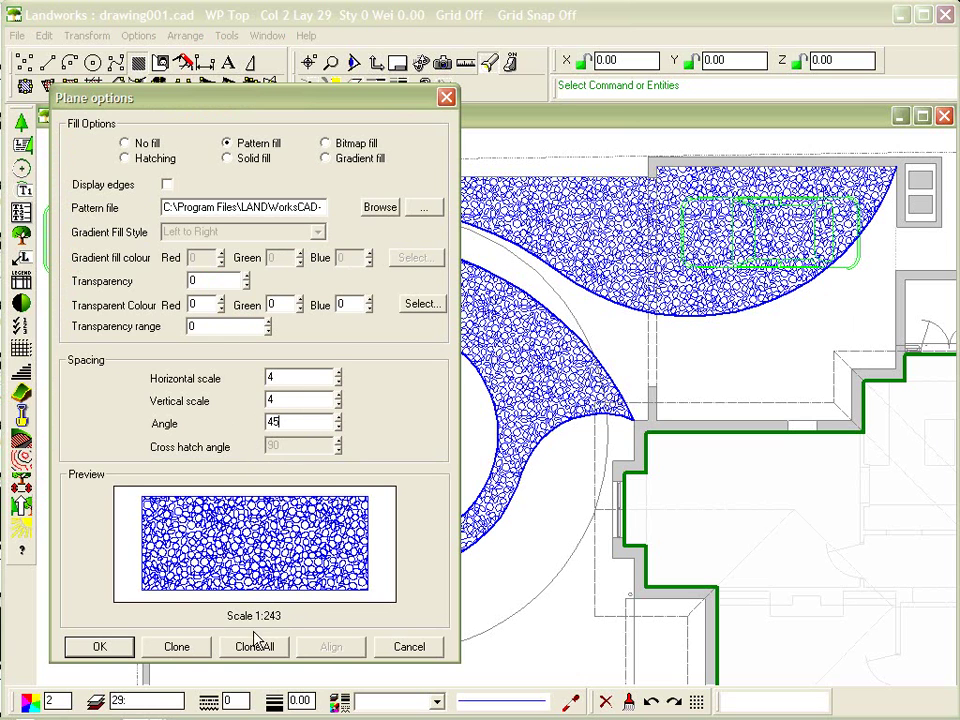
click(101, 648)
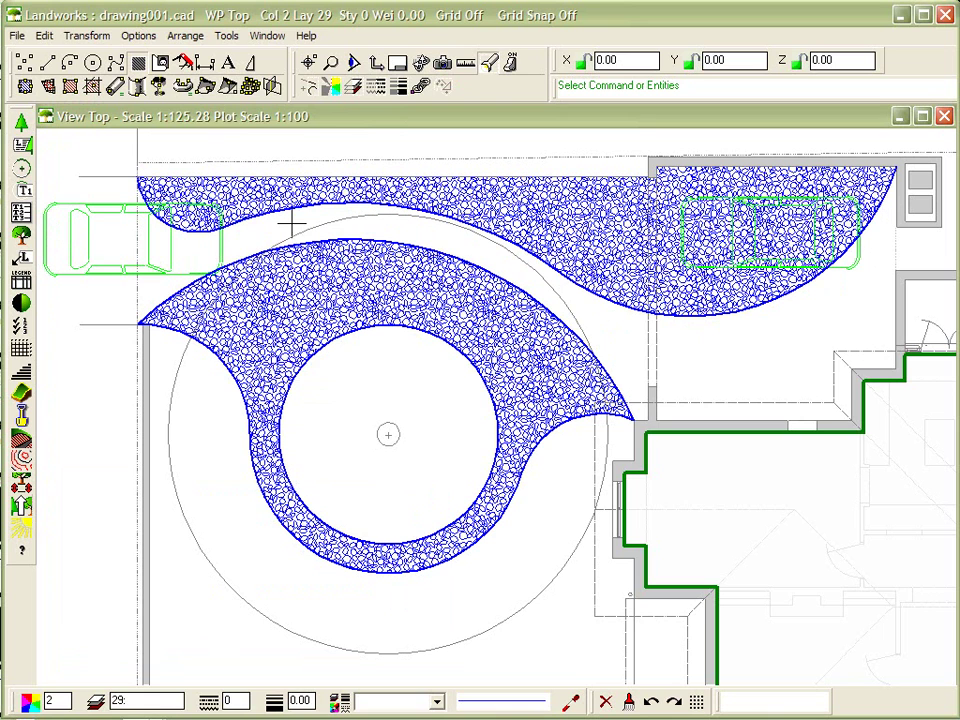
click(197, 234)
Step: Start a chain selection from an edge of the unhatched gap and accept the first traced segments
click(424, 90)
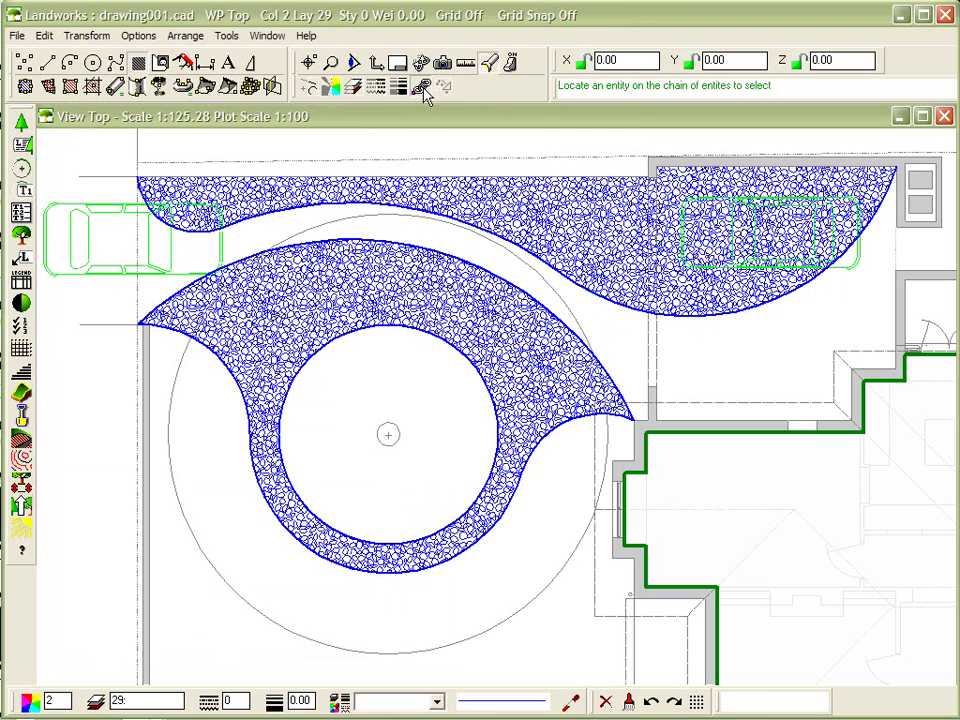
click(619, 385)
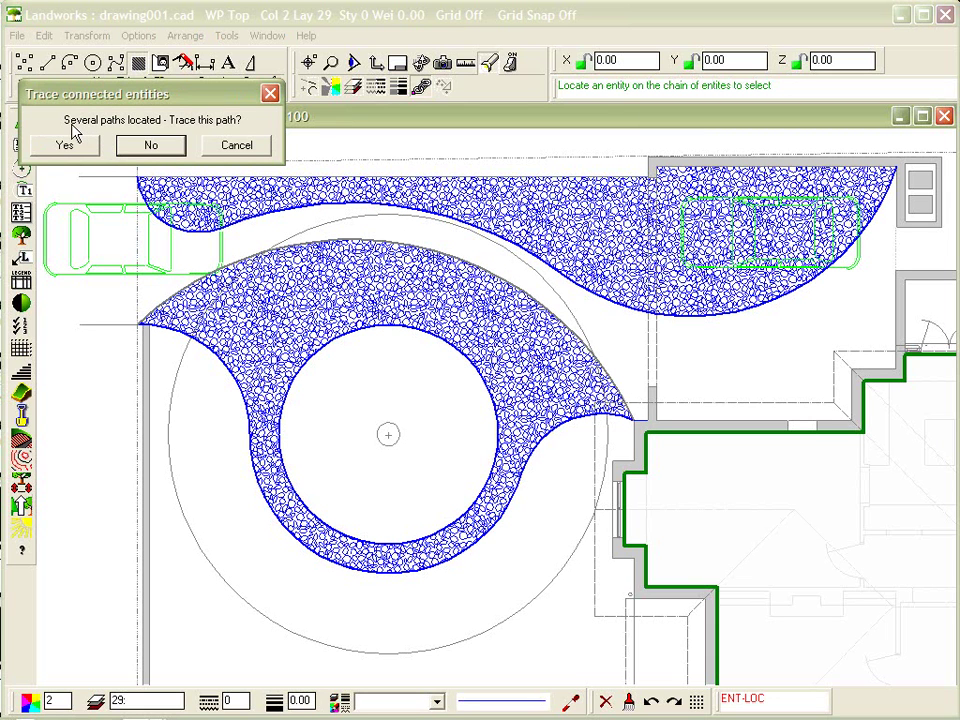
key(Return)
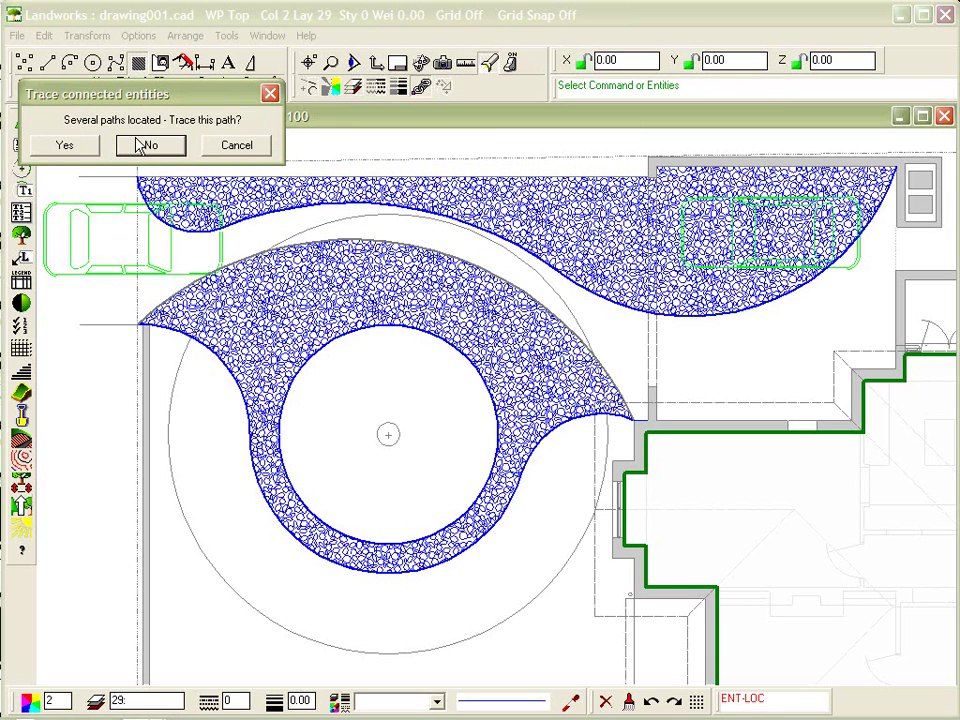
click(90, 146)
click(66, 150)
click(65, 147)
click(155, 148)
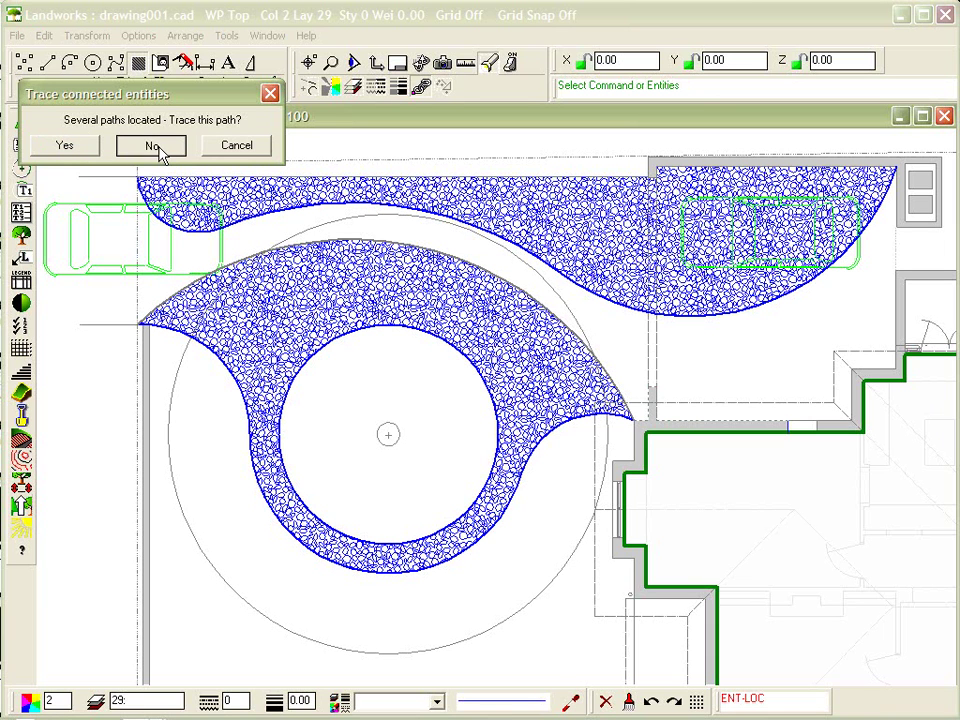
click(65, 147)
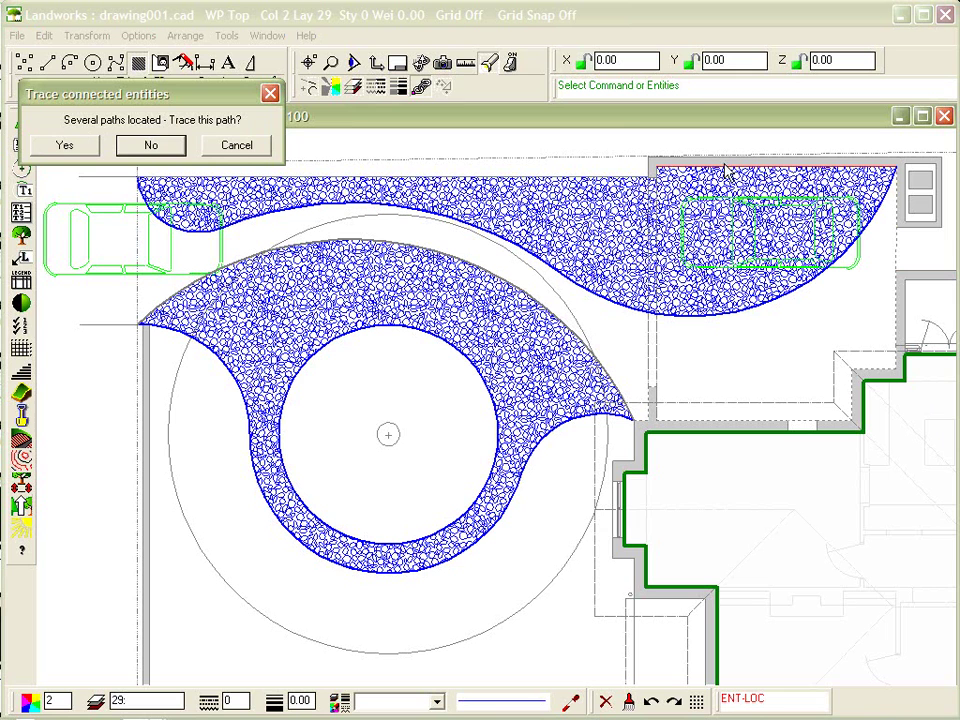
Step: Reject the stray branches and top-edge path, accepting the final segment to close the loop
click(152, 145)
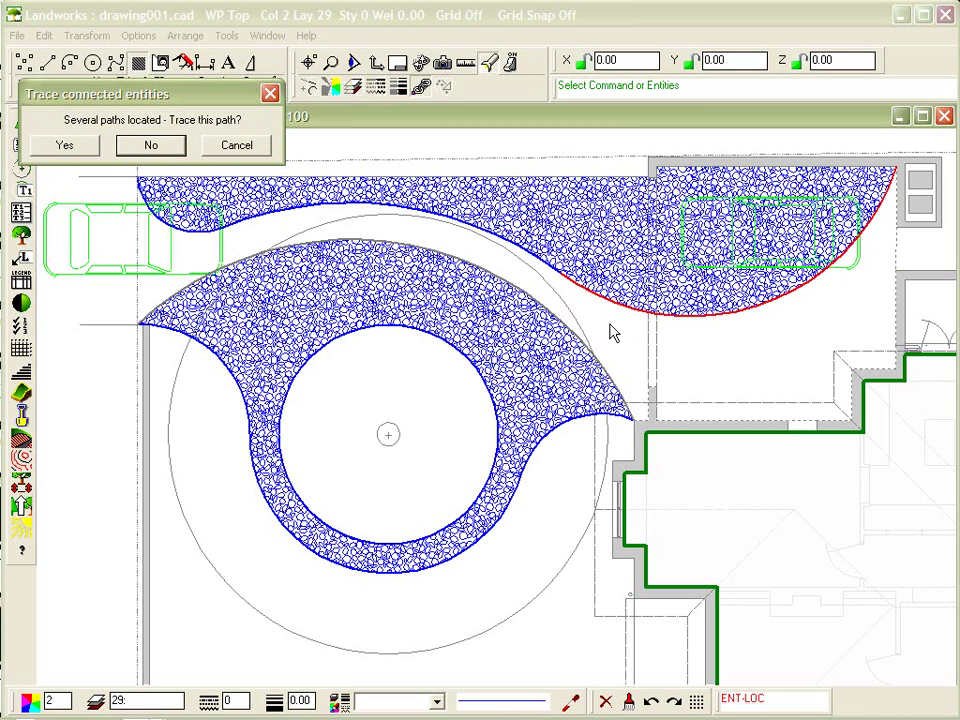
click(86, 150)
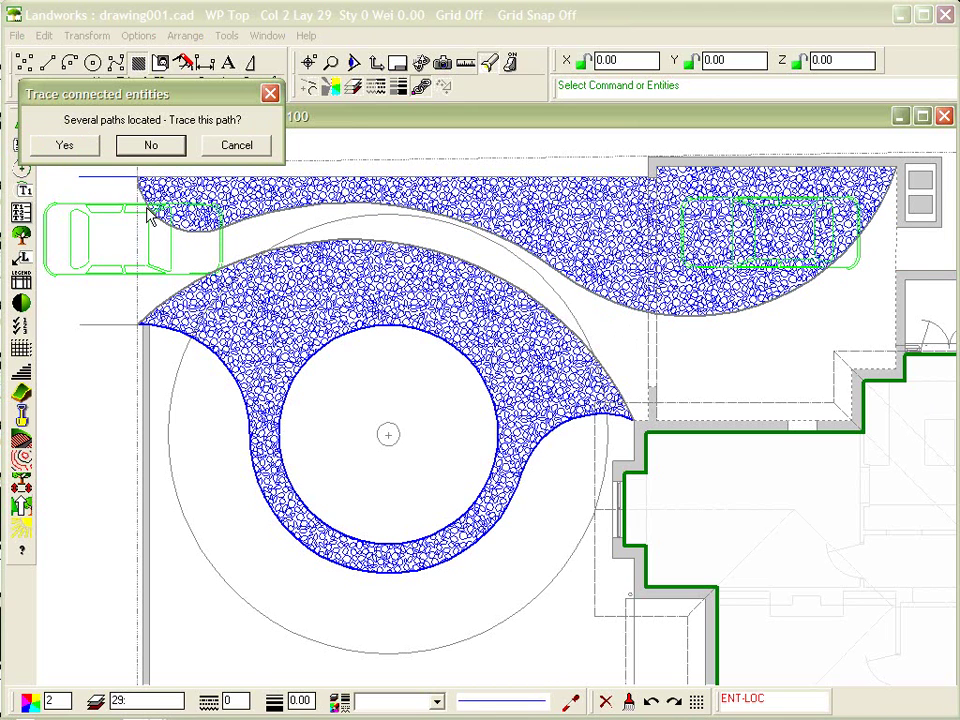
click(133, 148)
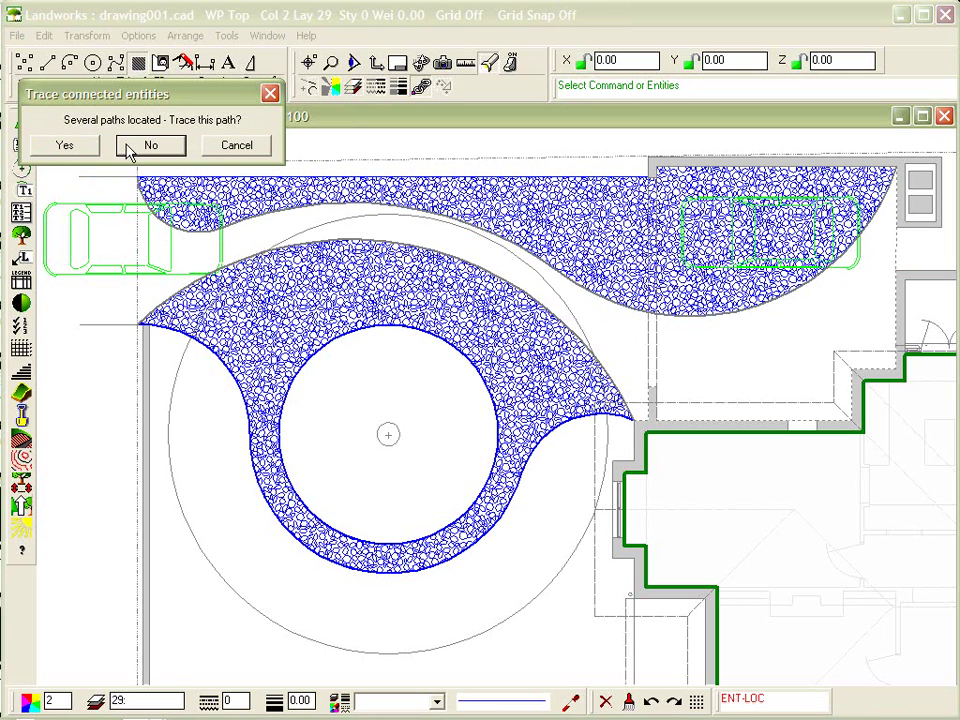
click(130, 146)
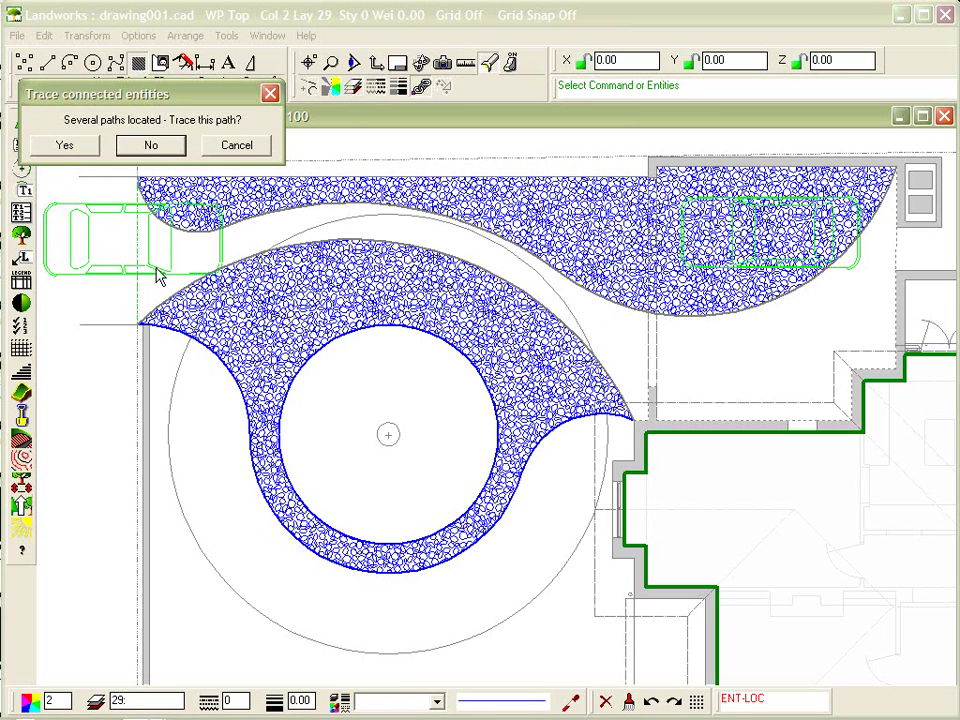
click(64, 146)
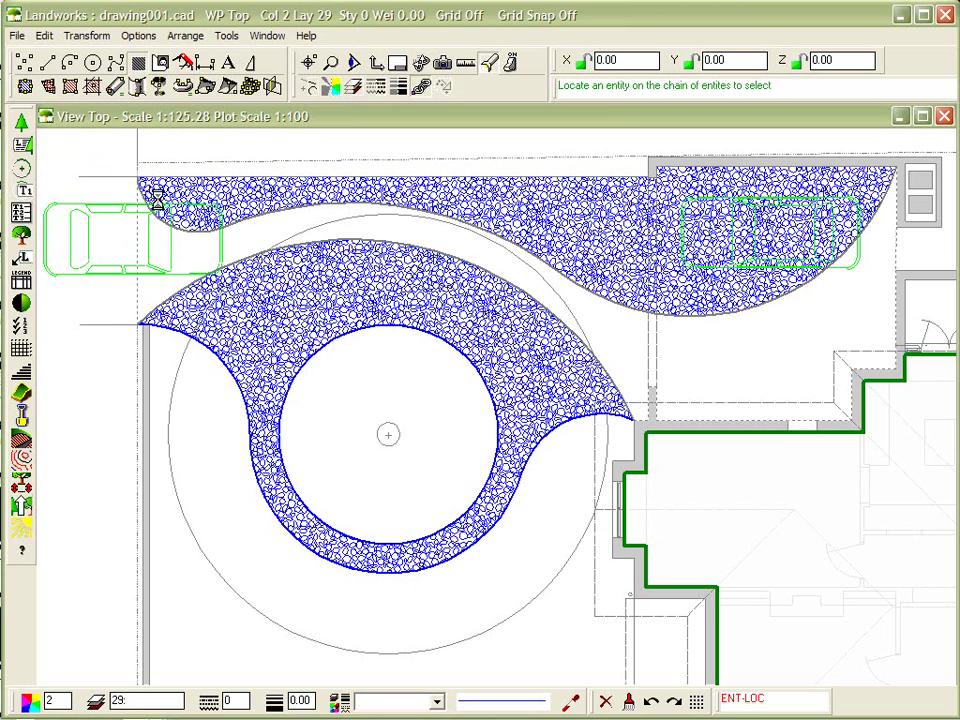
key(Escape)
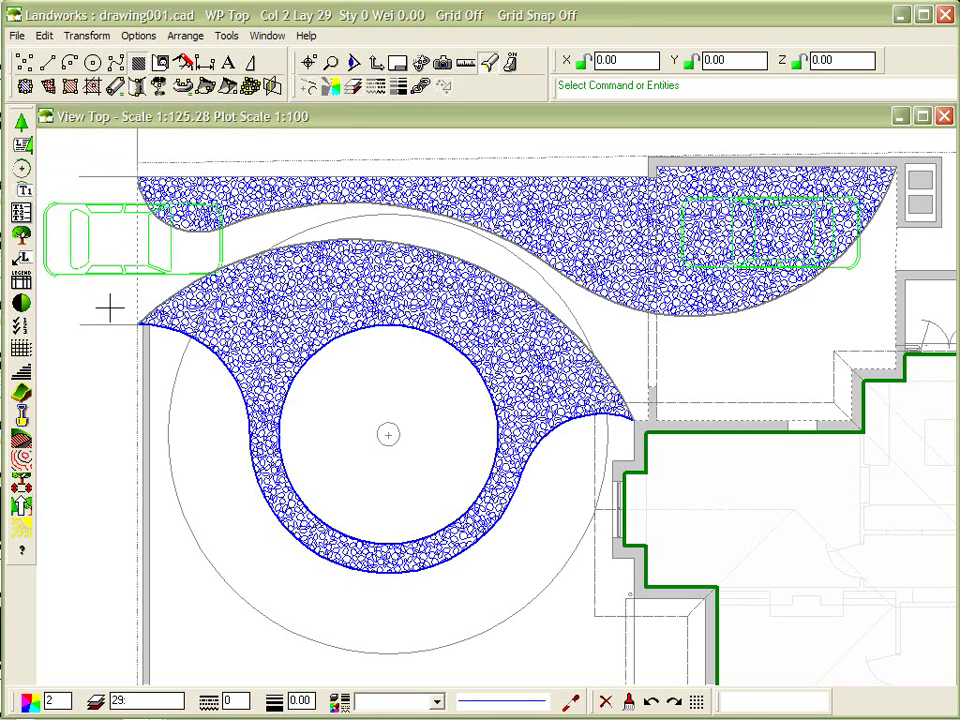
Step: Fill the gap band with pebble hatch, then delete both green car outlines
click(25, 86)
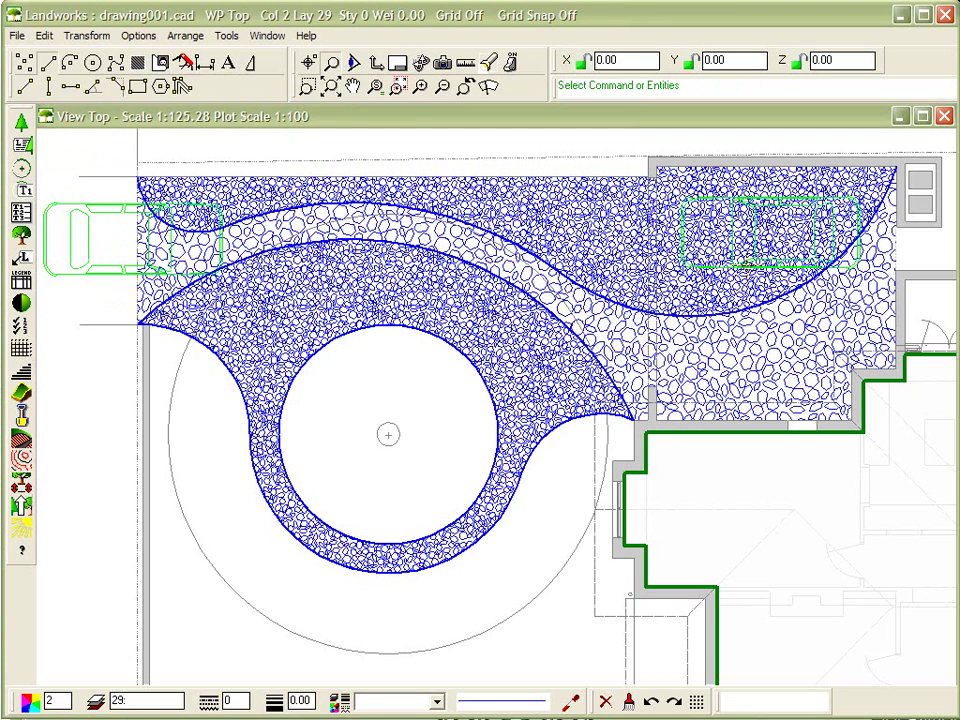
drag(745, 264, 484, 366)
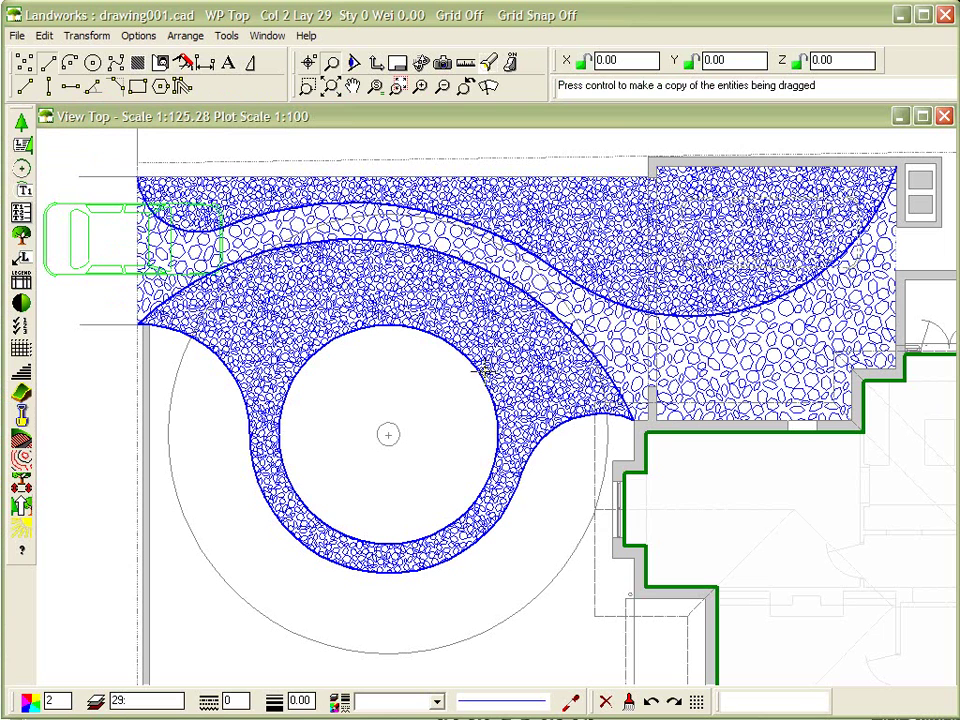
drag(483, 369, 362, 447)
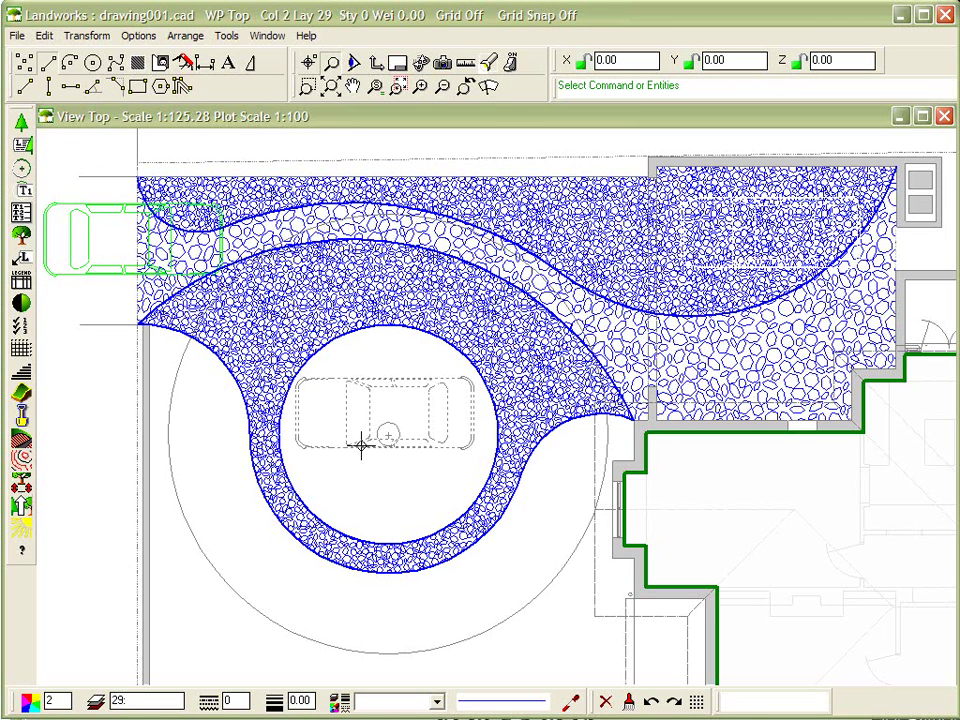
click(128, 275)
key(Delete)
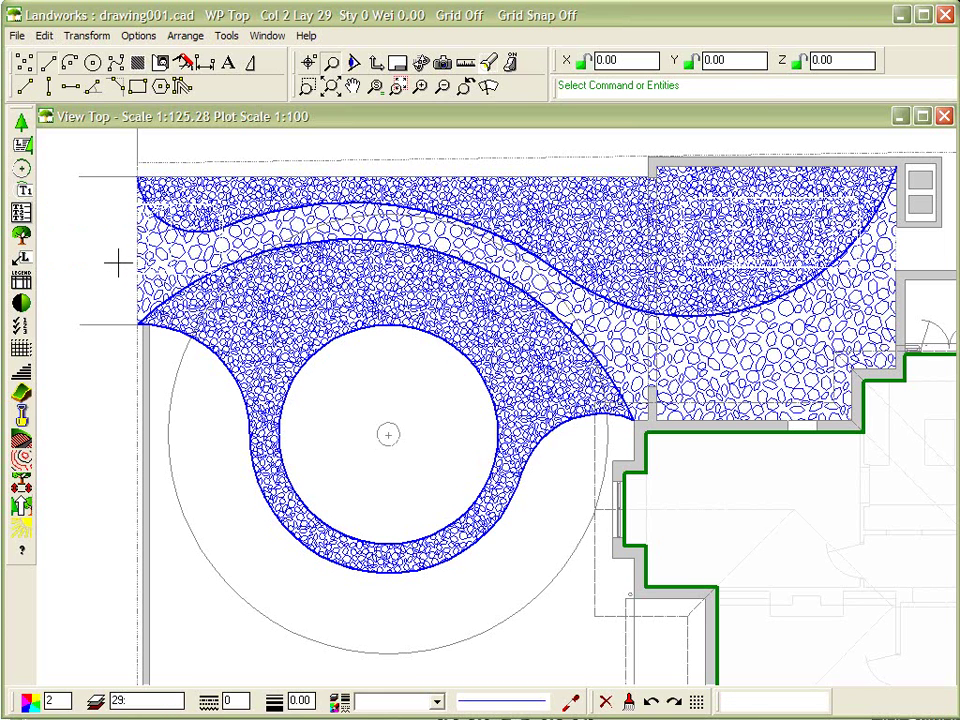
Step: Choose sedan.cad from the ~My-Drawings folder as the figure to insert
click(160, 62)
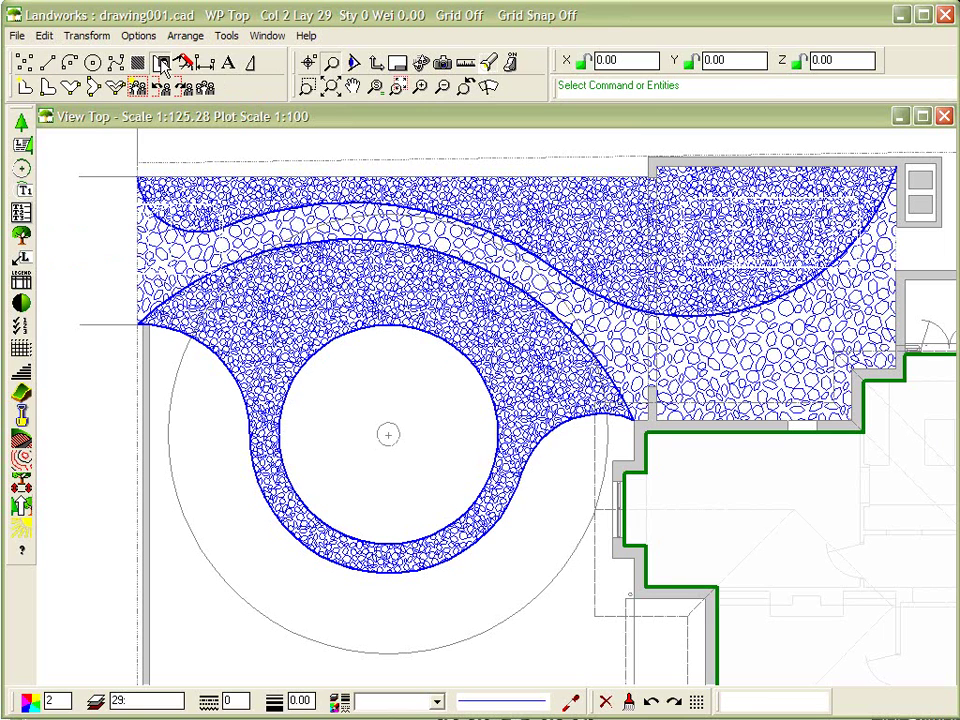
click(78, 90)
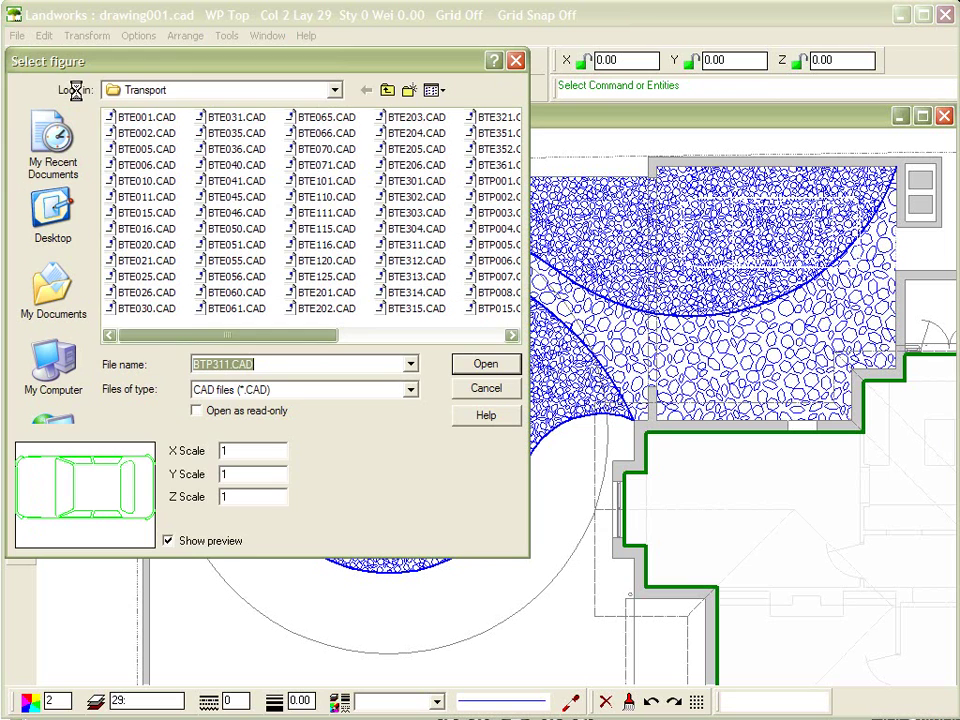
click(388, 91)
click(388, 91)
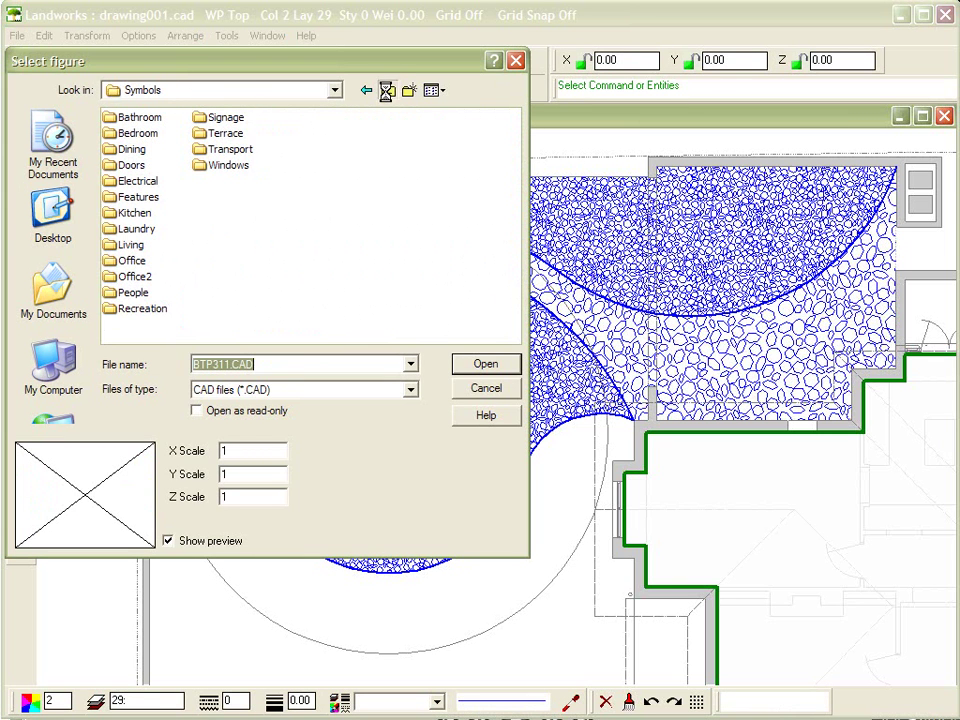
click(388, 91)
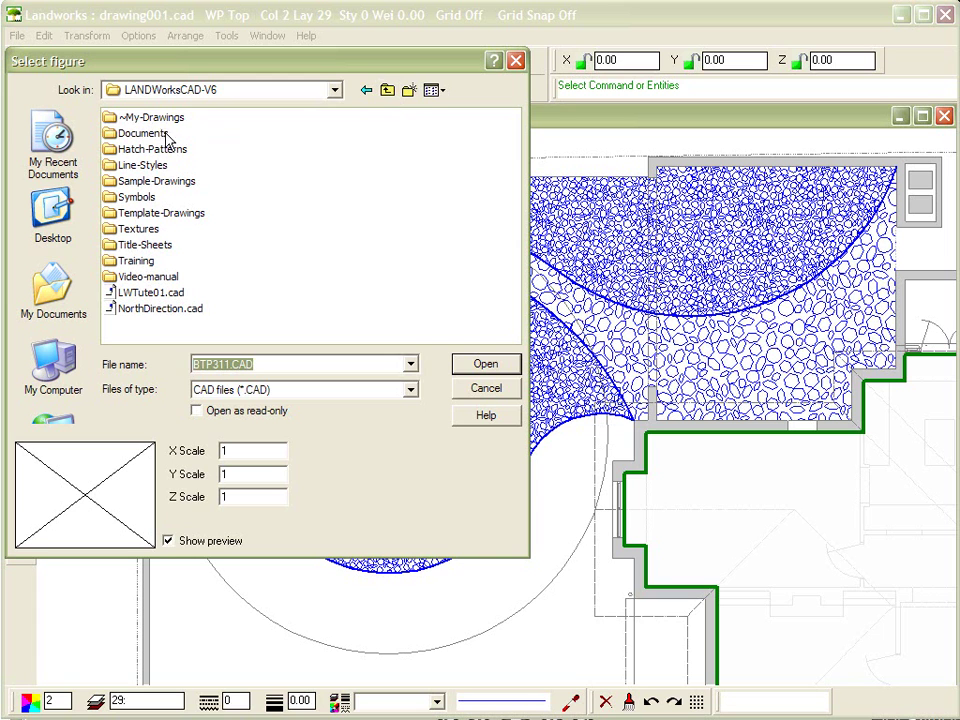
double_click(115, 119)
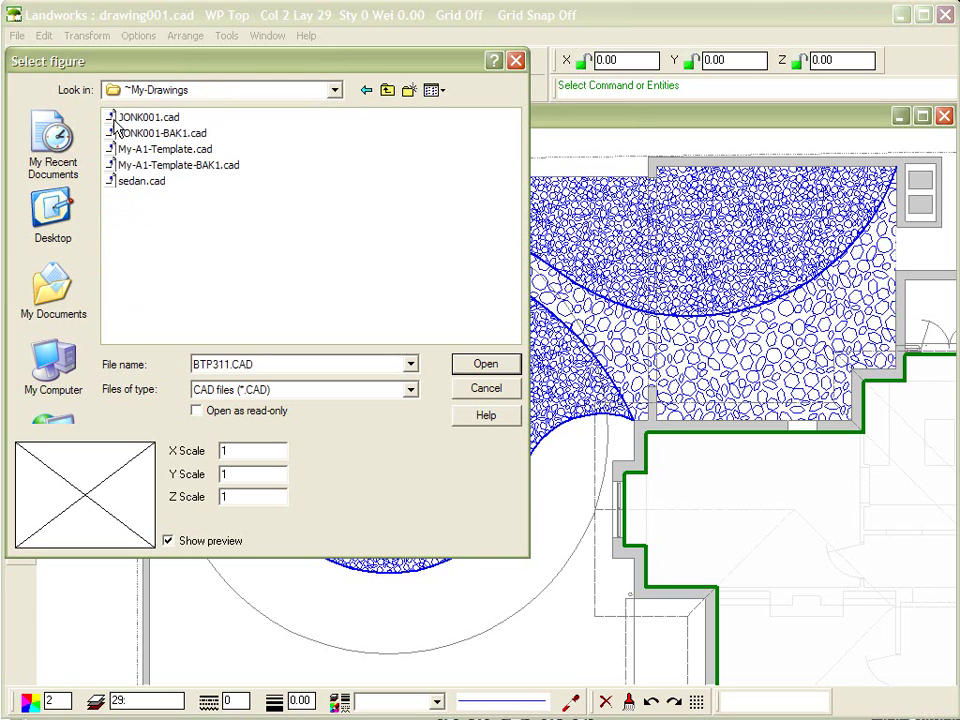
click(138, 181)
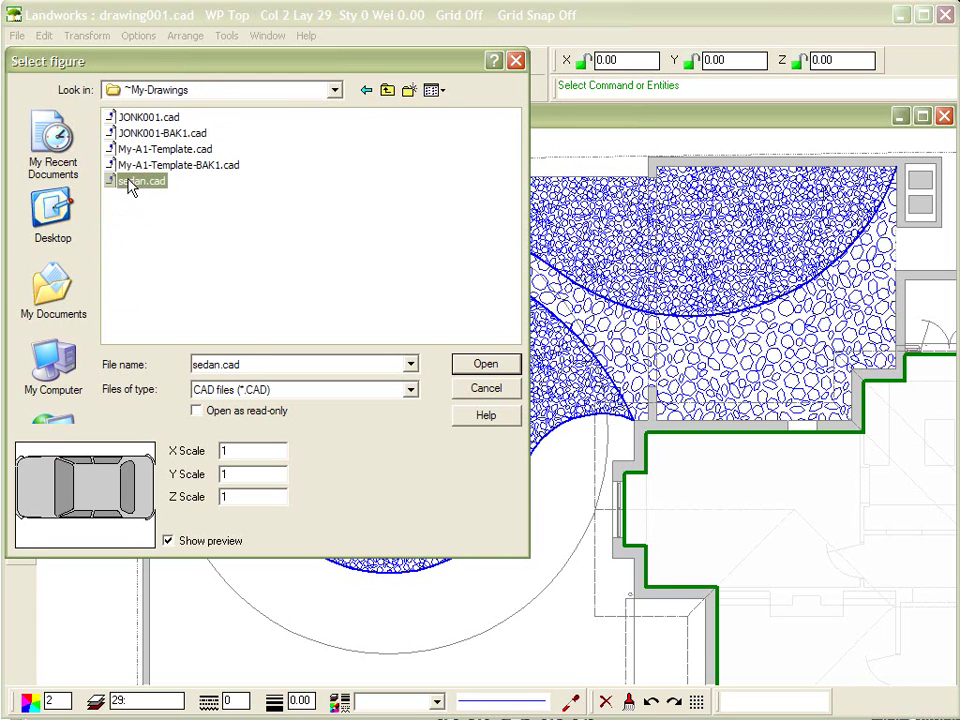
click(500, 364)
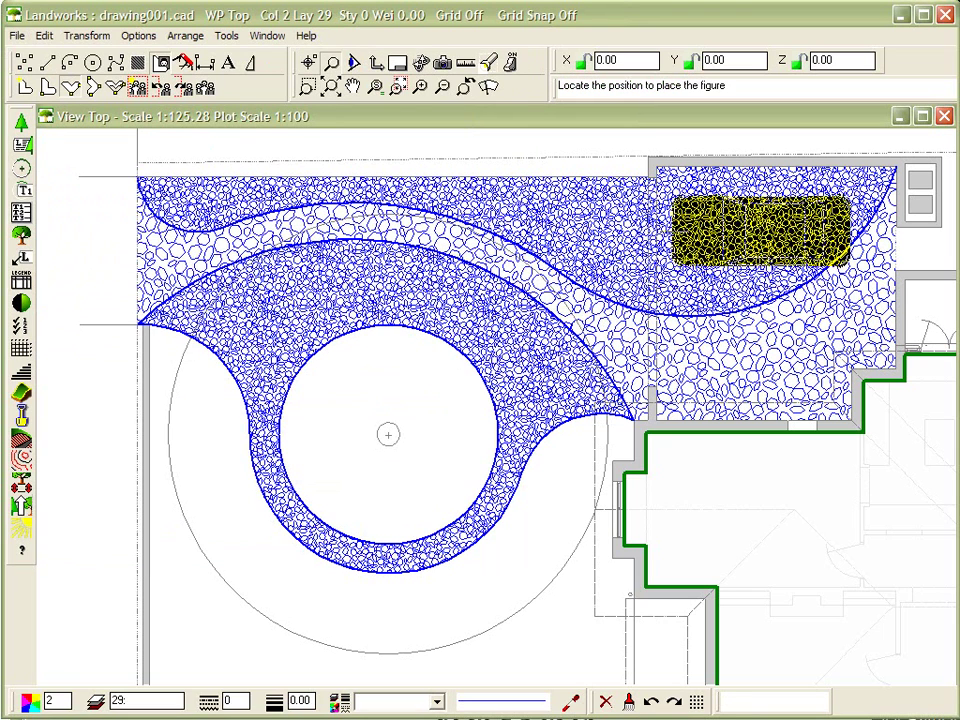
Step: Place one sedan on the upper right paving and another at the left entrance
click(760, 232)
text(DIG)
click(850, 228)
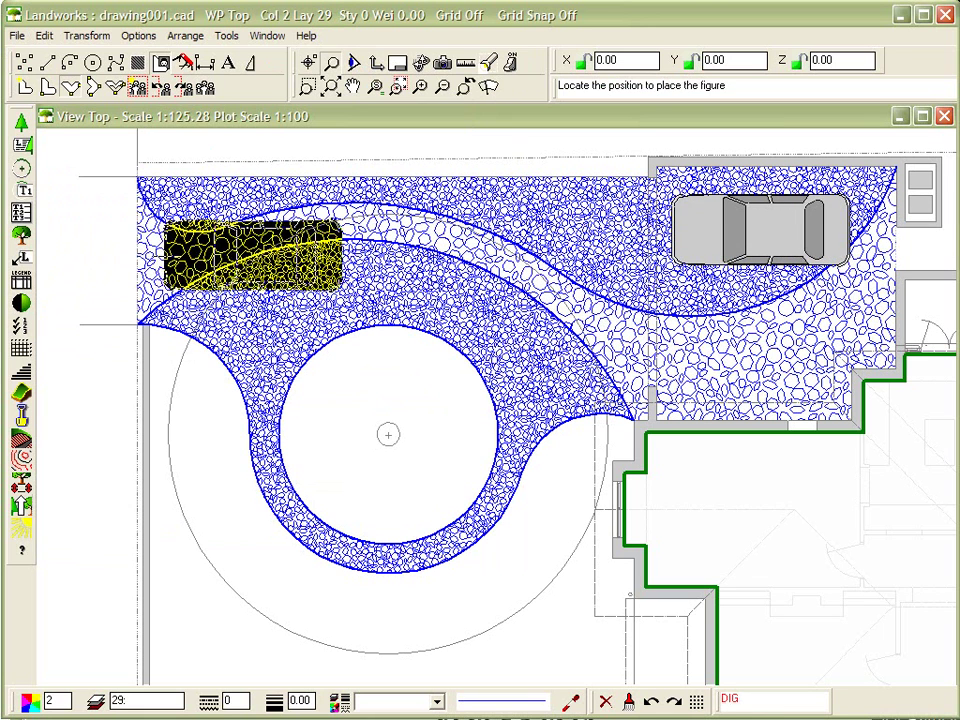
click(80, 256)
click(120, 270)
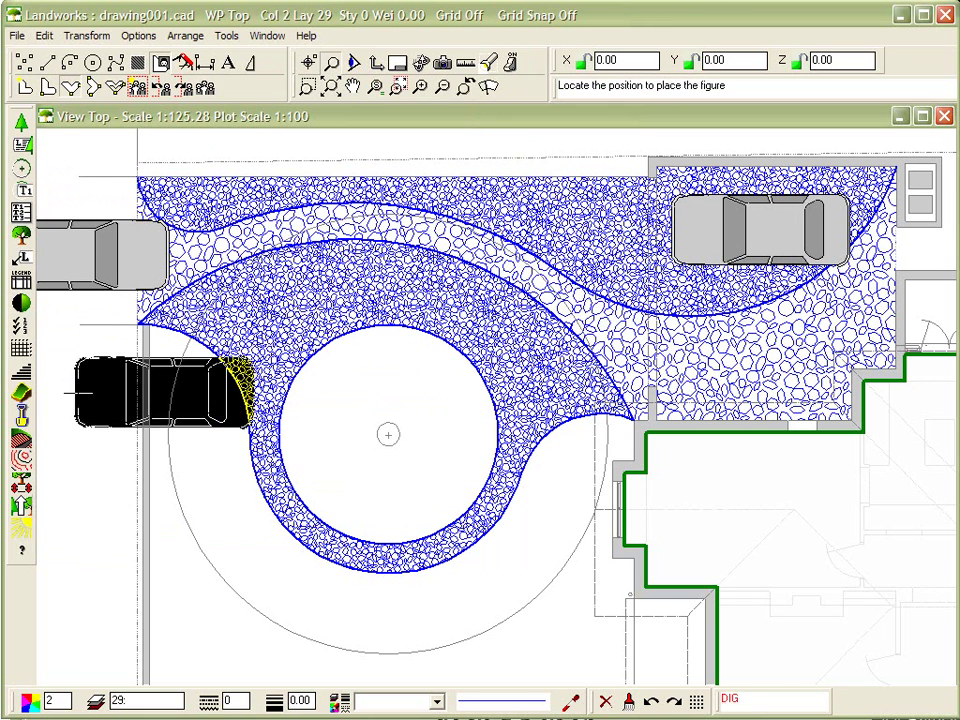
key(Escape)
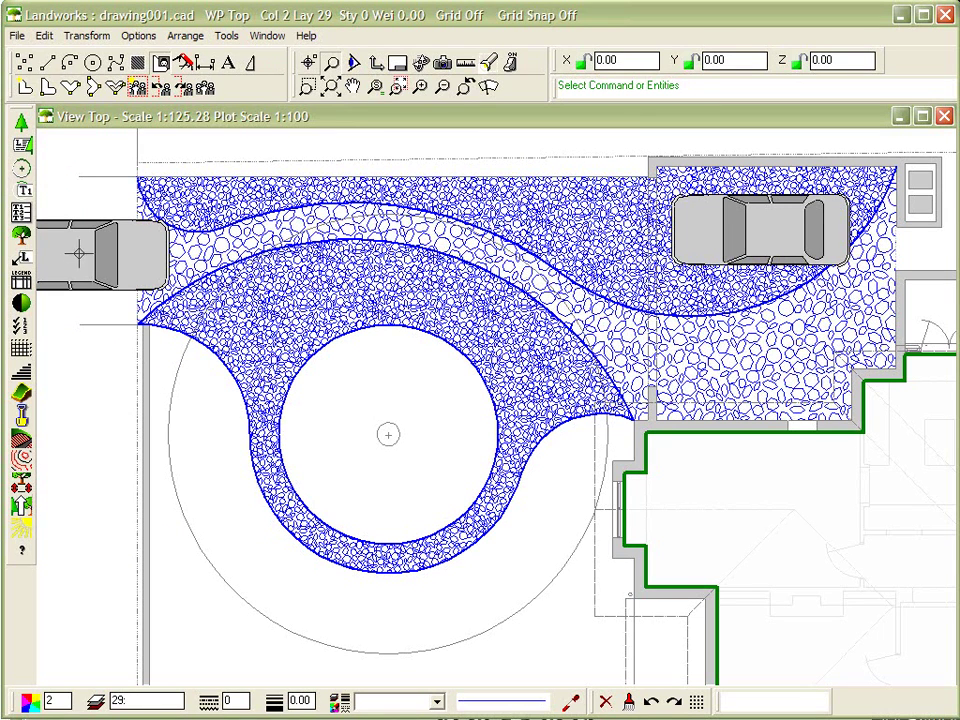
mouse_move(78, 253)
mouse_down()
mouse_move(120, 268)
mouse_move(343, 288)
mouse_move(354, 279)
mouse_move(461, 280)
mouse_move(523, 295)
mouse_move(578, 325)
mouse_up()
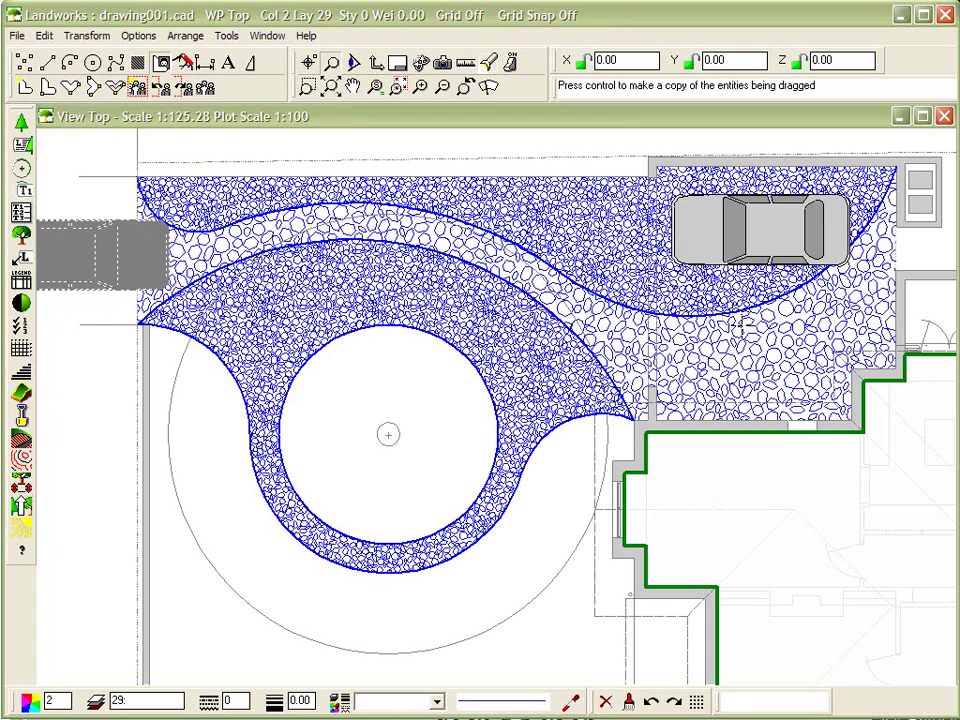
mouse_move(740, 322)
mouse_down()
mouse_move(782, 333)
mouse_move(648, 335)
mouse_move(245, 265)
mouse_move(100, 255)
mouse_up()
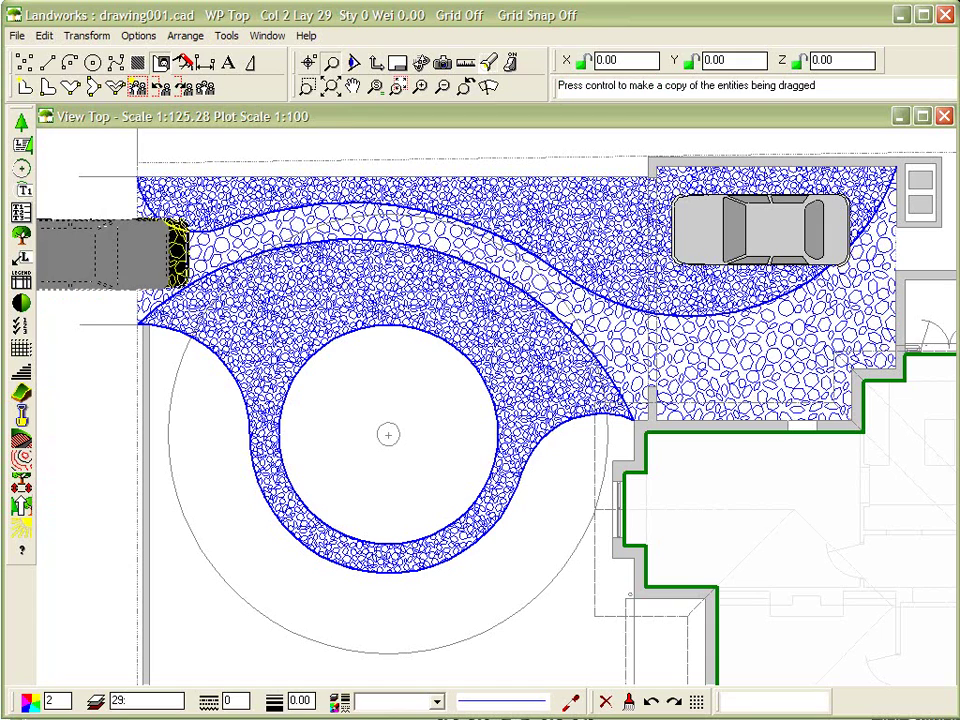
key(Escape)
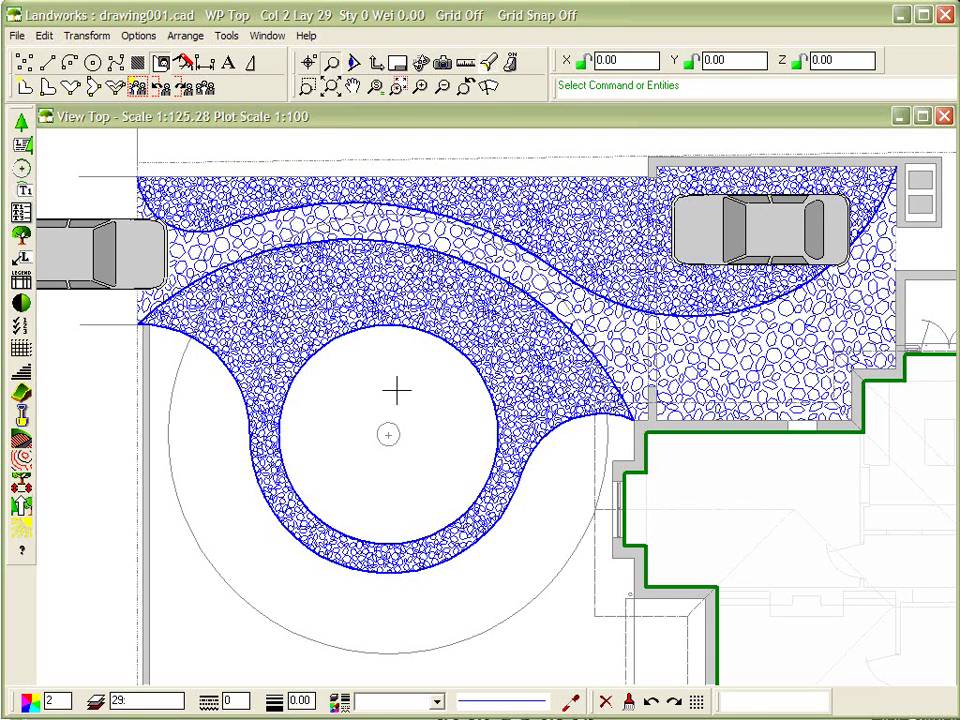
Step: Reduce the central circle to a 4000 mm diameter and repaint so the hatch fills the ring
click(486, 378)
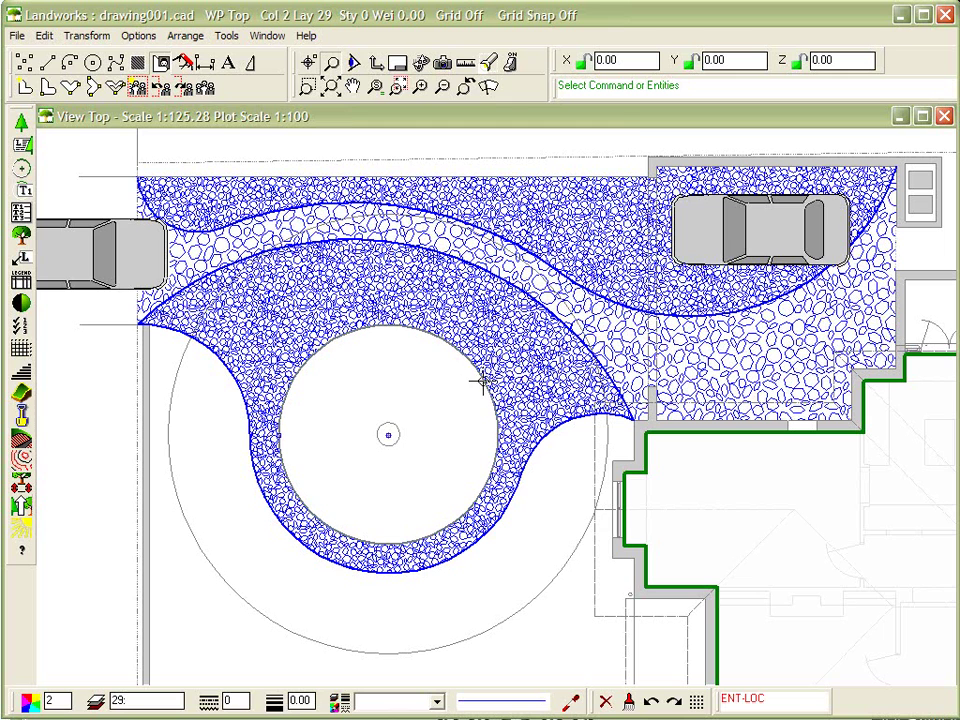
click(283, 436)
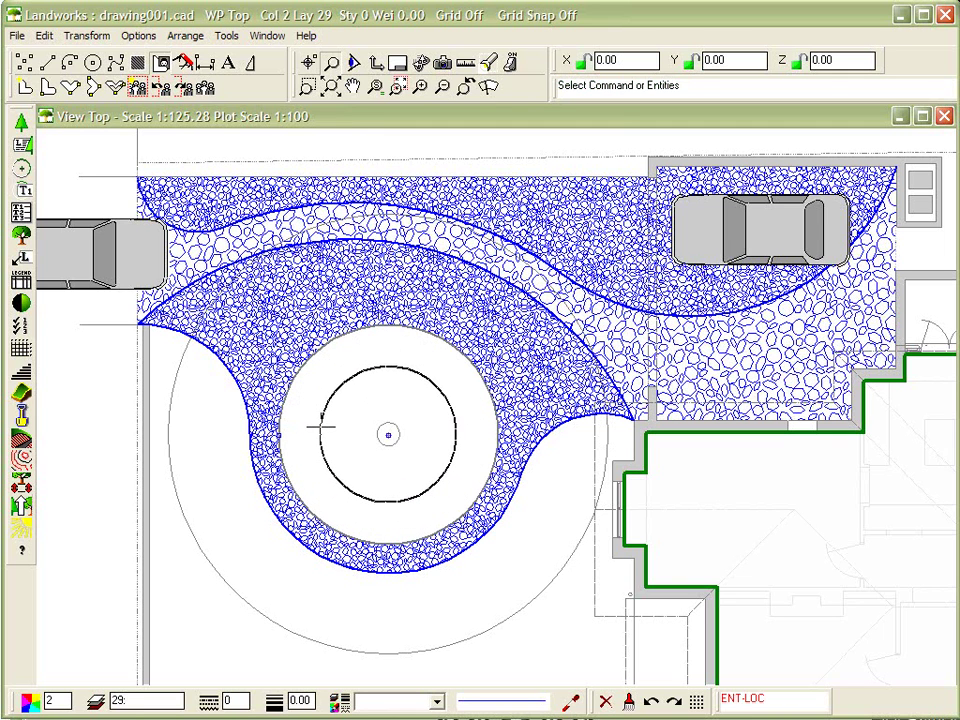
click(320, 428)
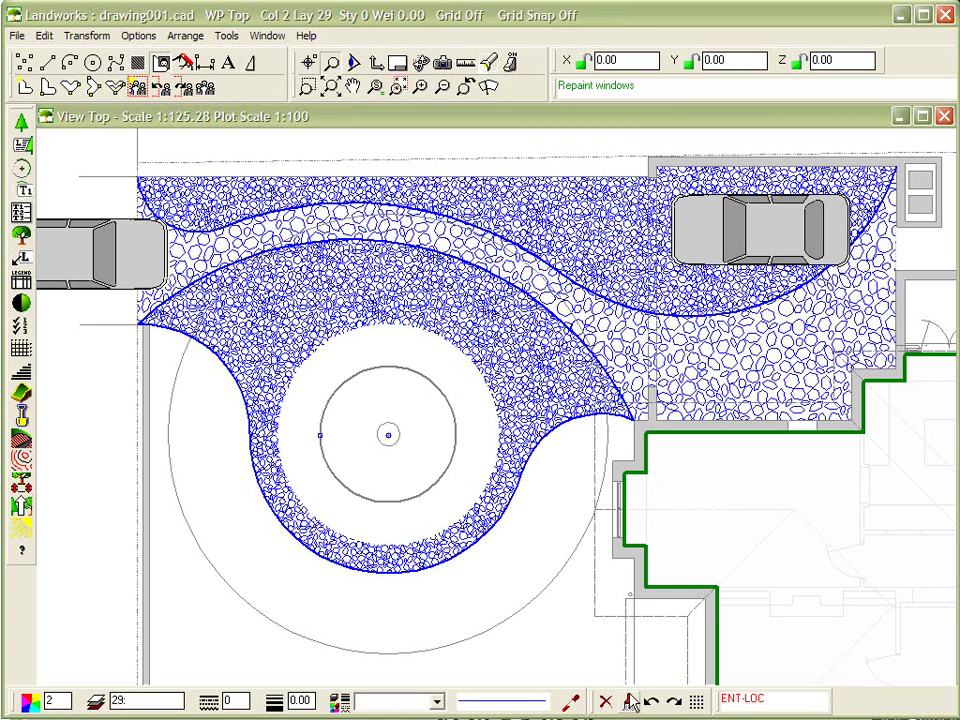
click(630, 702)
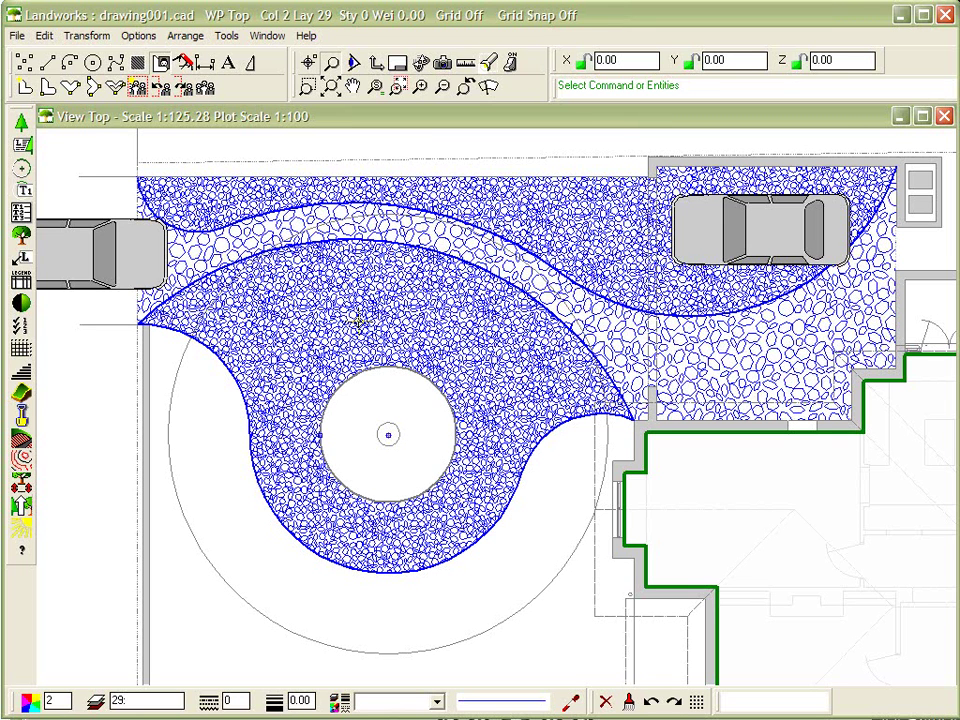
Step: Change the central circle's diameter from 3485 mm to 4000 mm
click(420, 376)
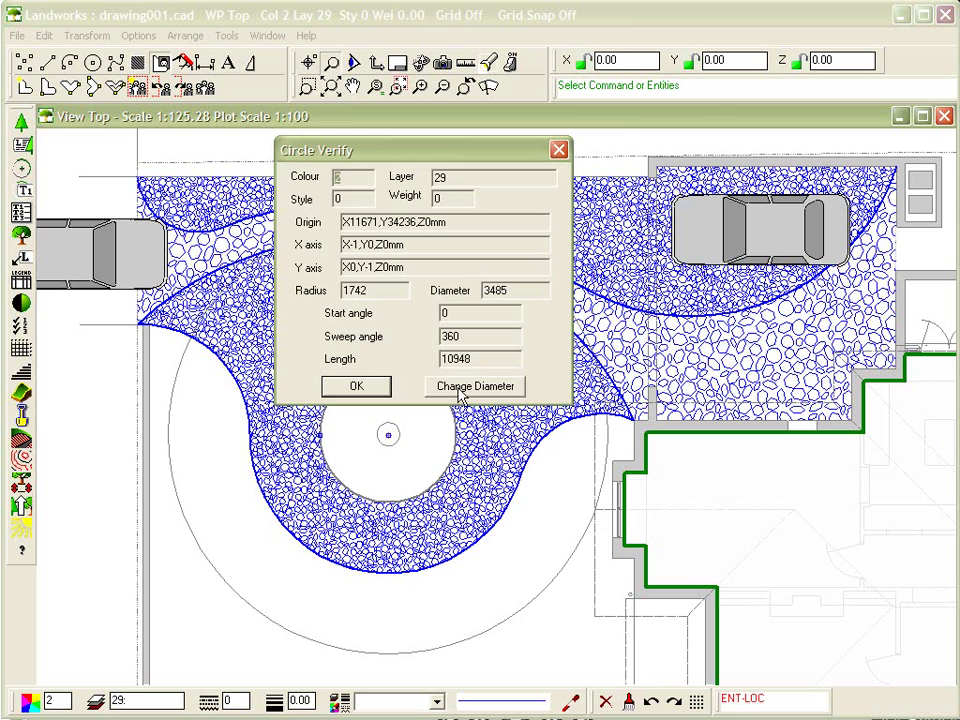
click(459, 390)
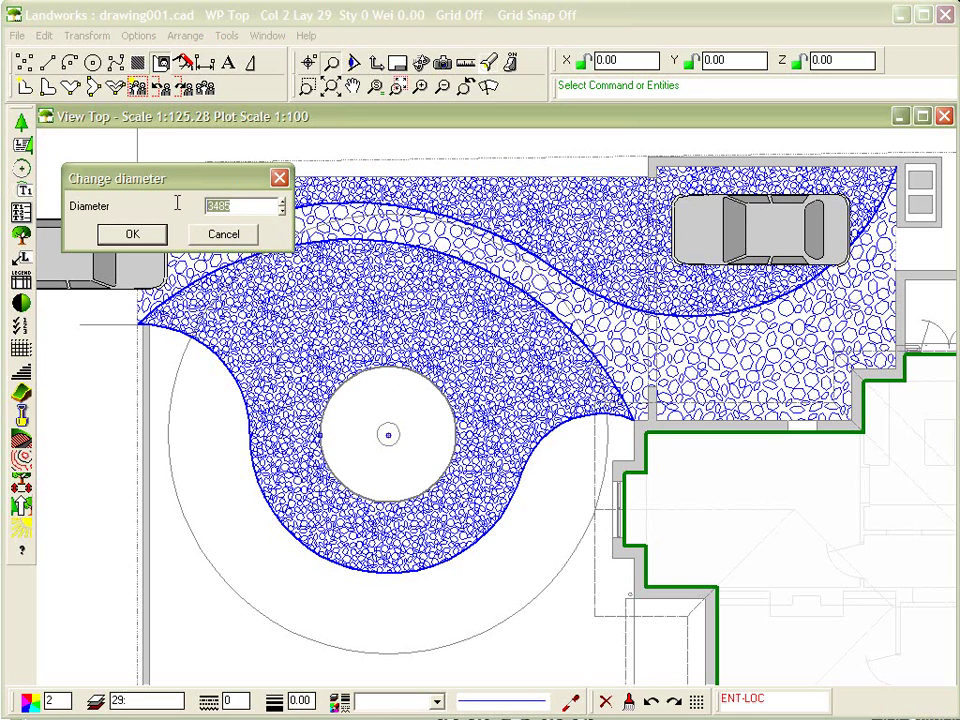
text(4000)
click(135, 233)
click(137, 234)
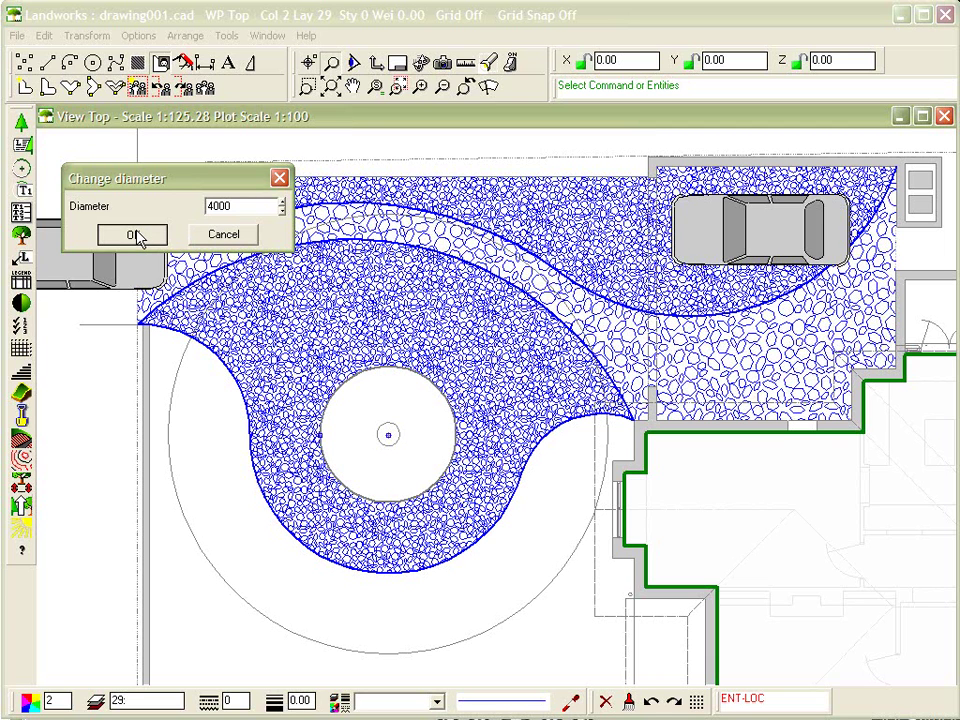